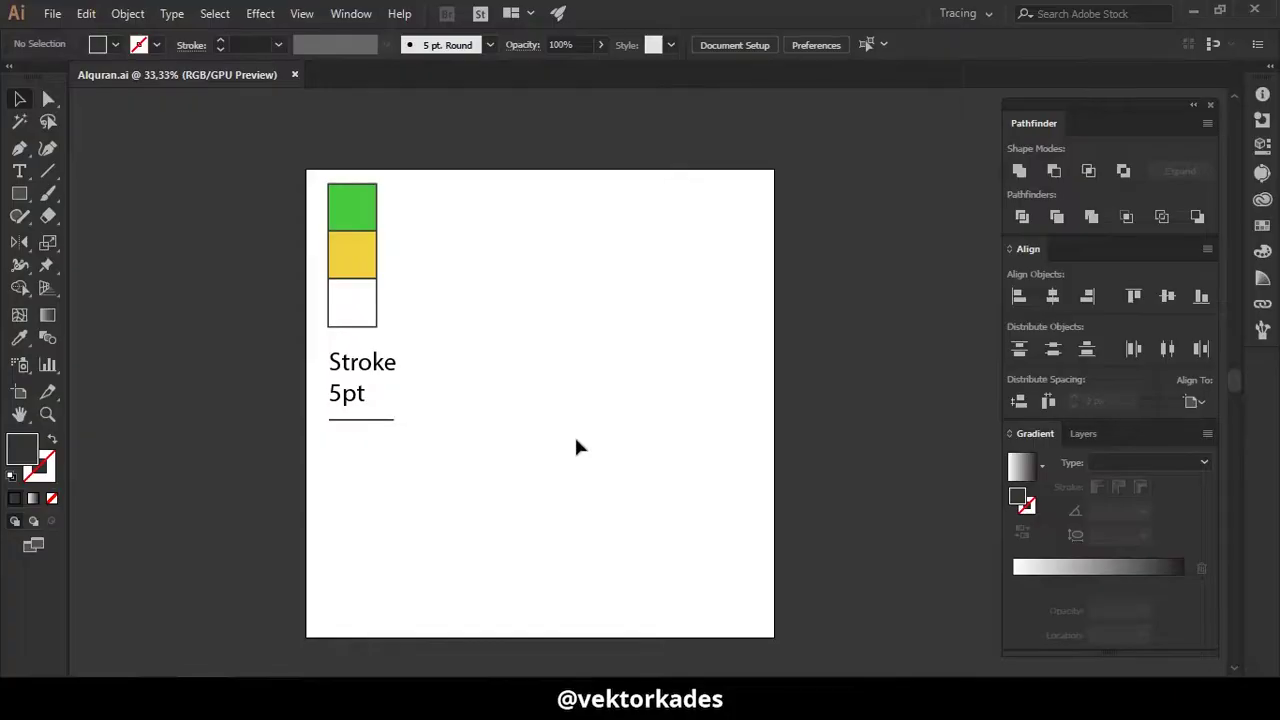
- Draw a tall dark rectangle on the artboard, leaving the swatch group where it was
drag(477, 294, 528, 433)
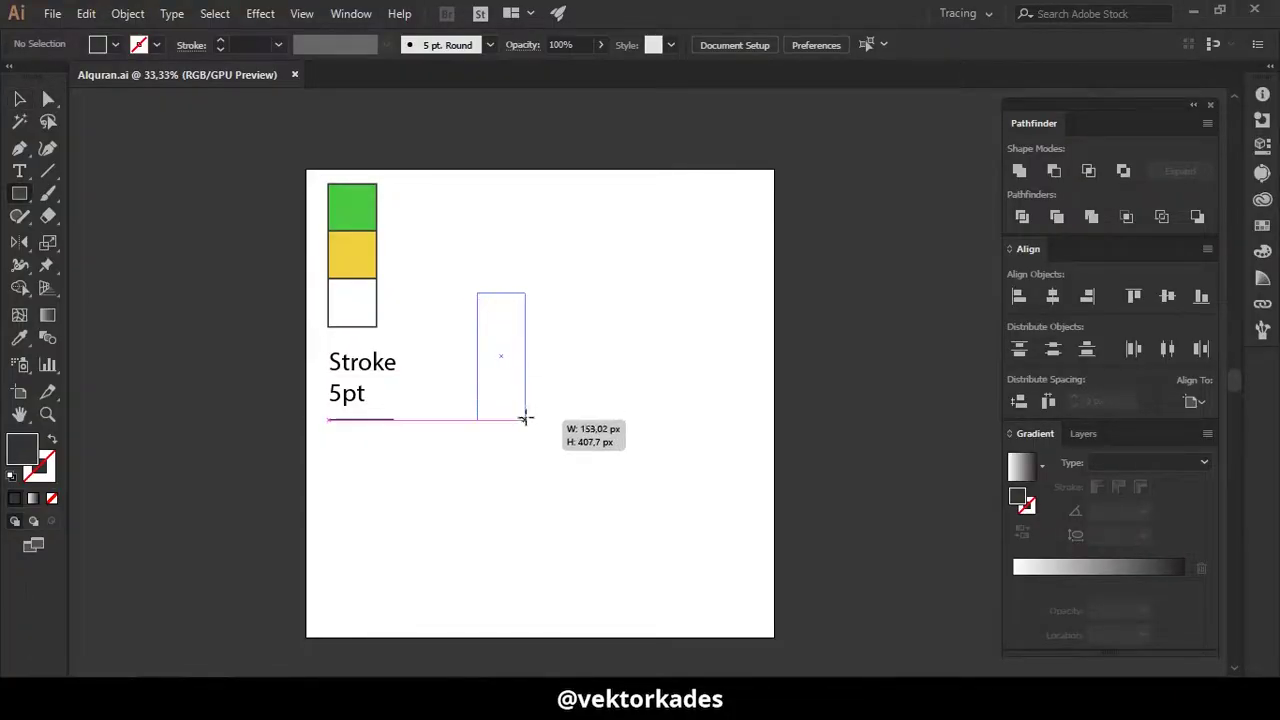
drag(528, 433, 528, 434)
key(v)
drag(307, 184, 388, 433)
drag(360, 314, 337, 304)
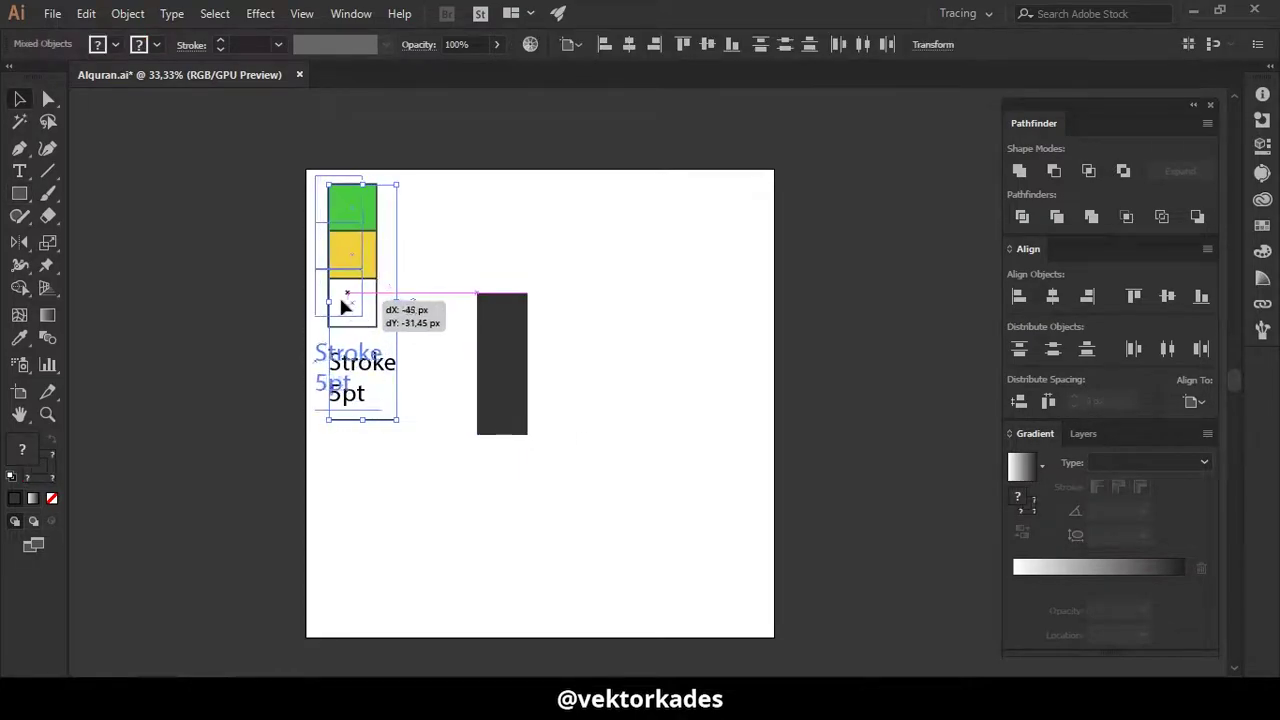
click(415, 330)
click(502, 400)
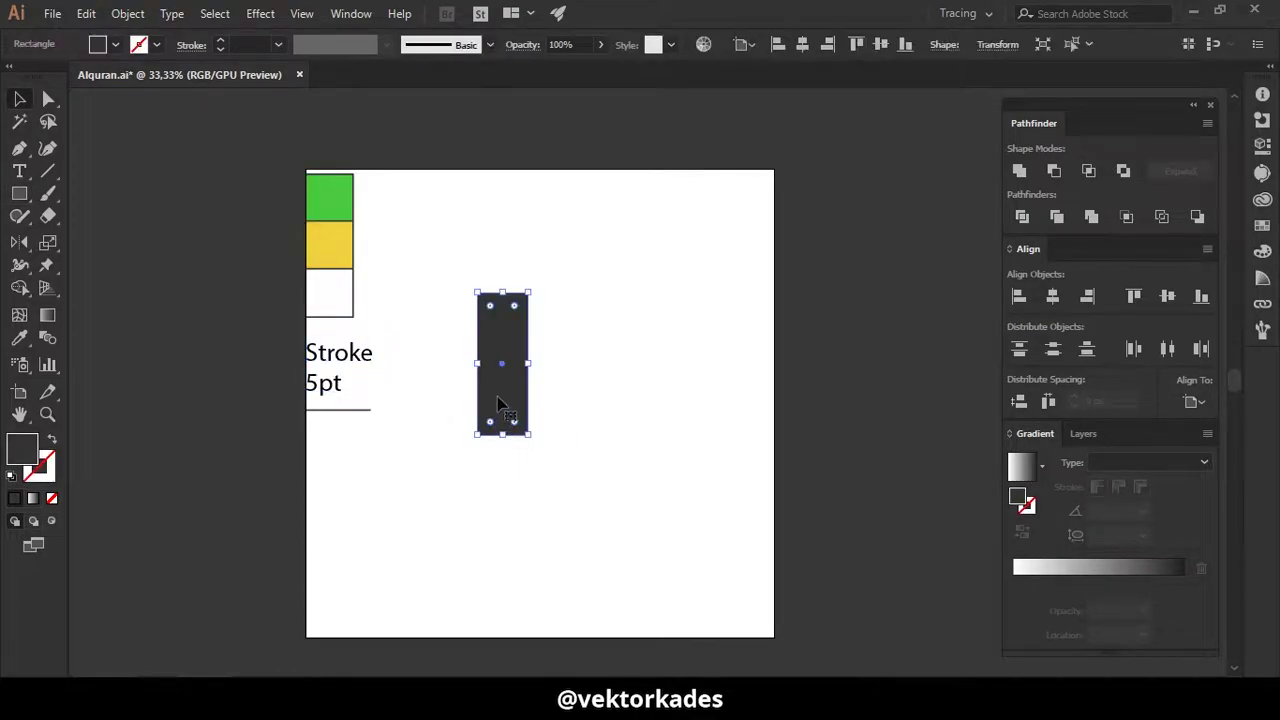
key(ctrl+z)
click(577, 408)
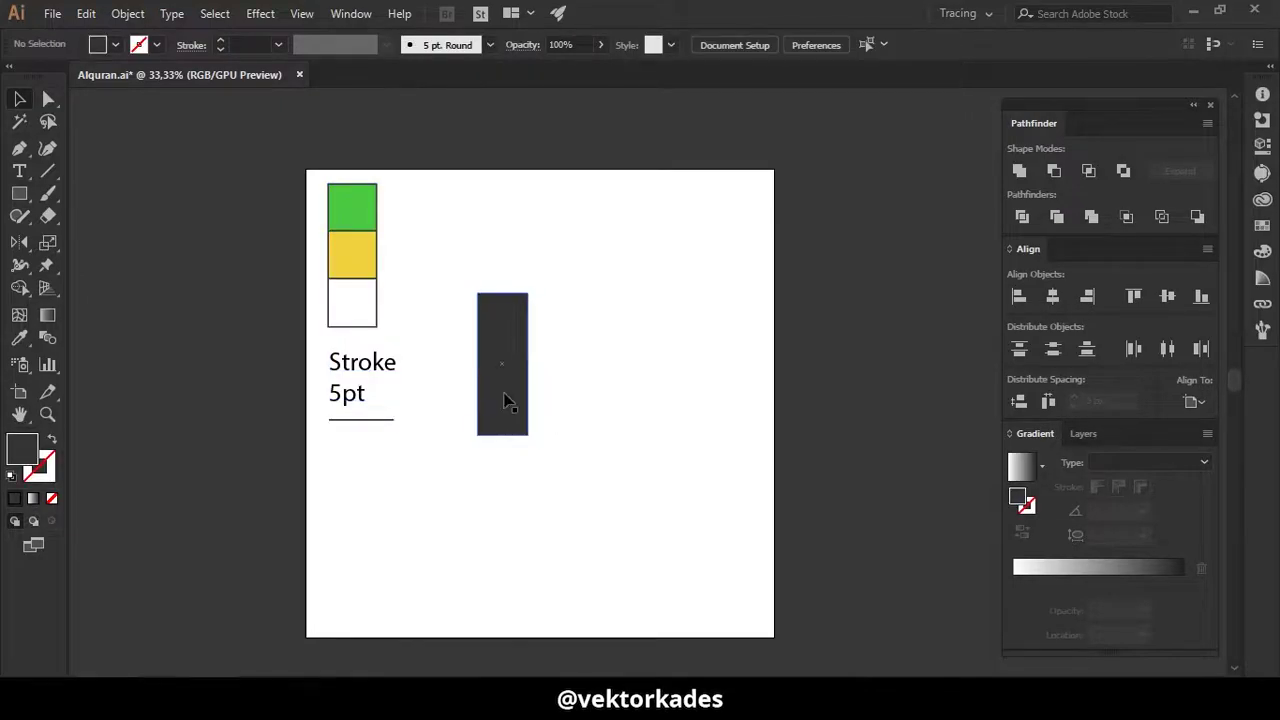
click(506, 400)
click(555, 393)
- Stretch the dark rectangle downward to make it taller
scroll(527, 387, up, 1)
click(524, 382)
key(a)
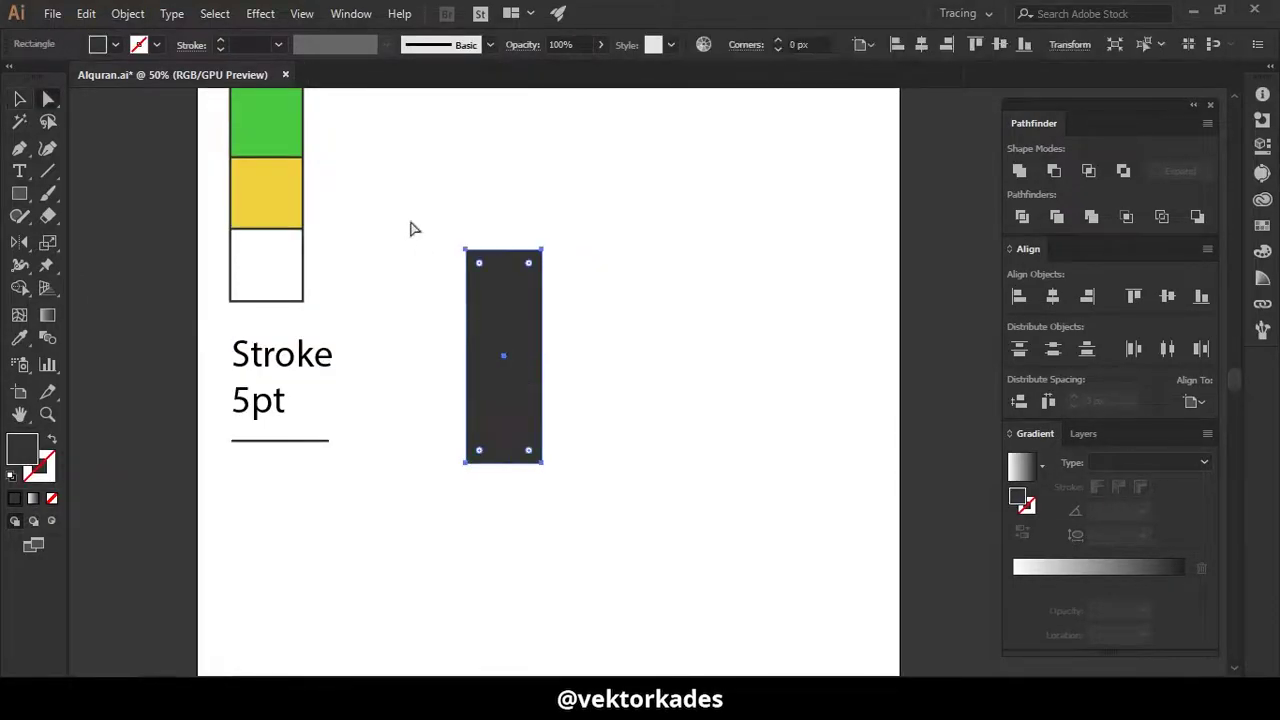
drag(475, 268, 480, 265)
click(648, 383)
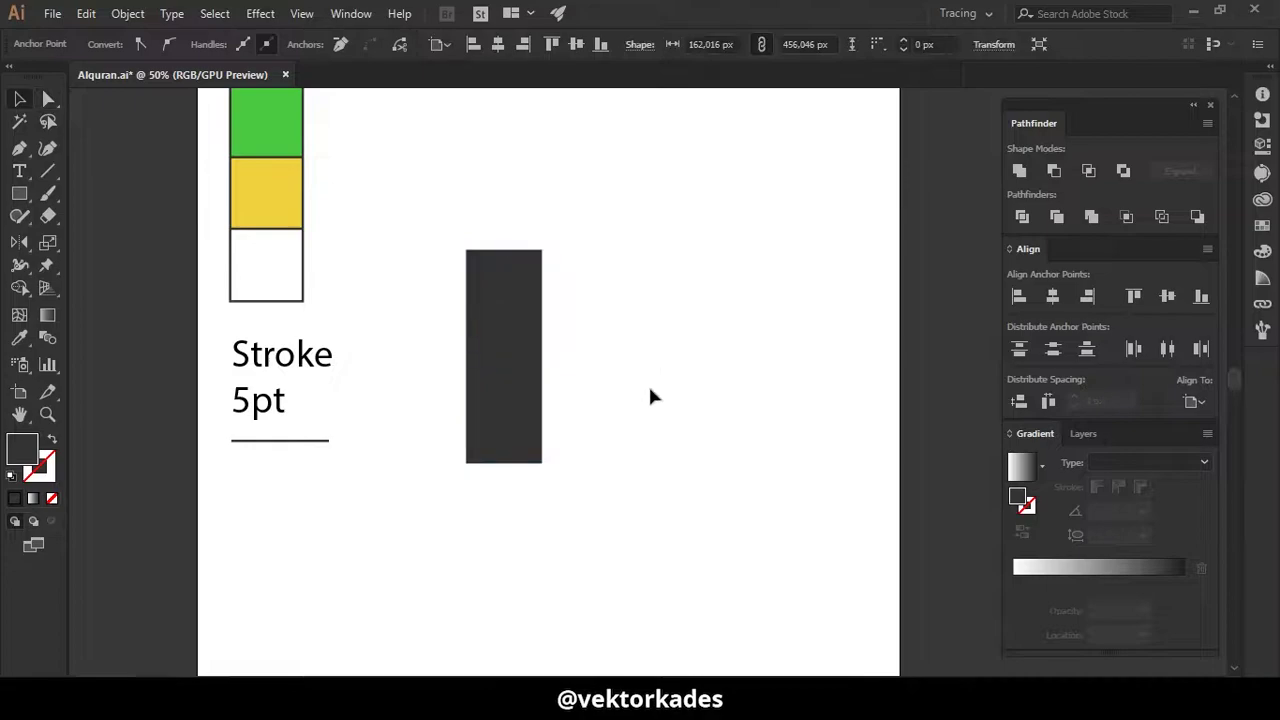
key(v)
click(537, 420)
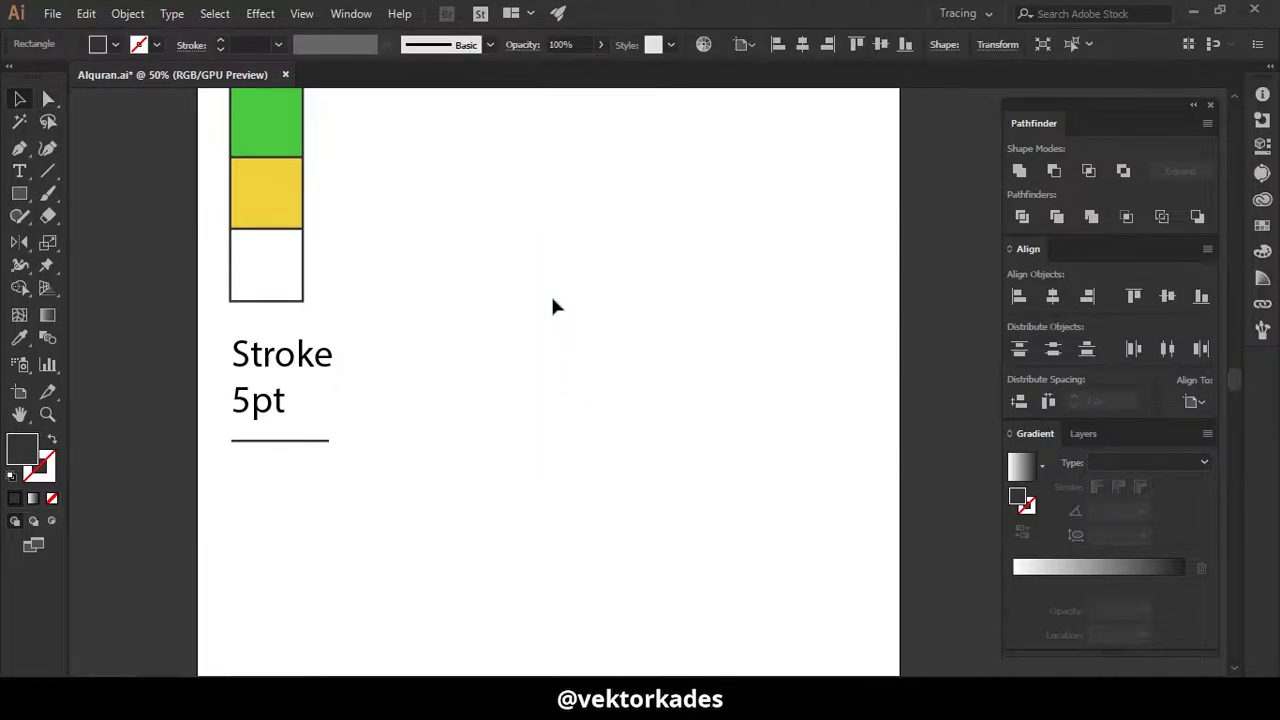
click(551, 305)
click(517, 400)
drag(505, 467, 507, 500)
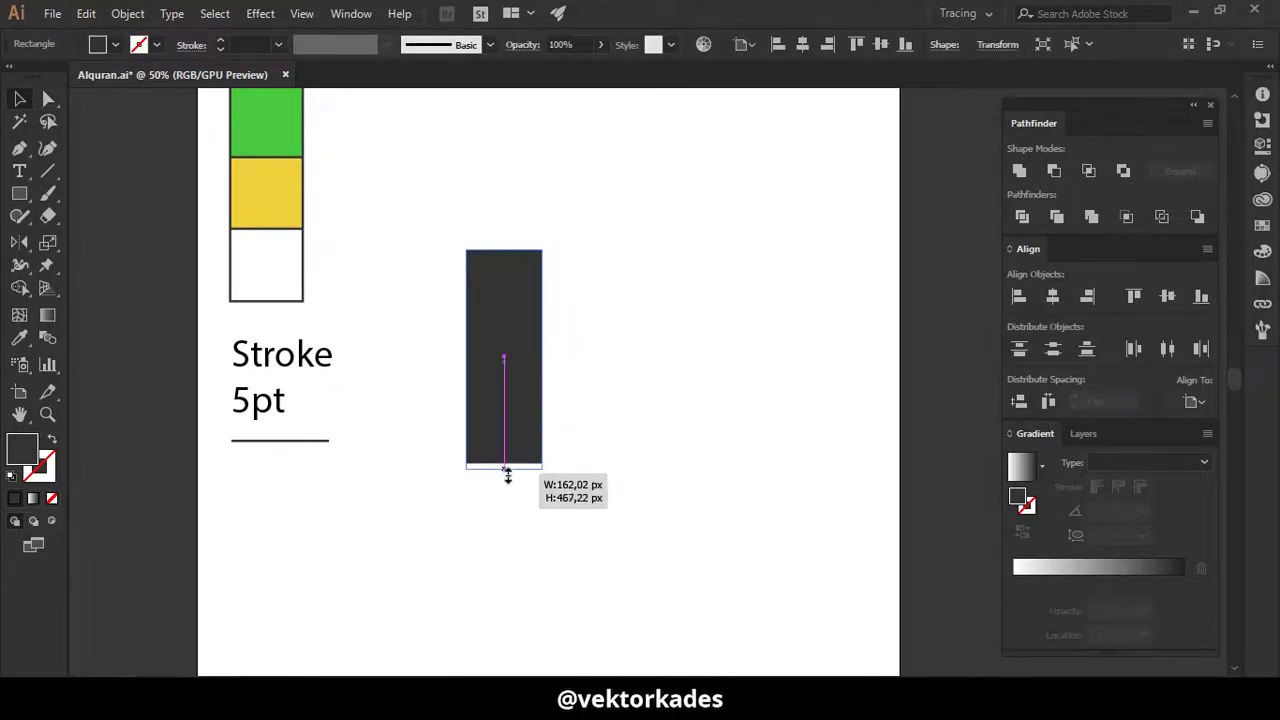
drag(507, 506, 507, 510)
click(622, 463)
click(545, 476)
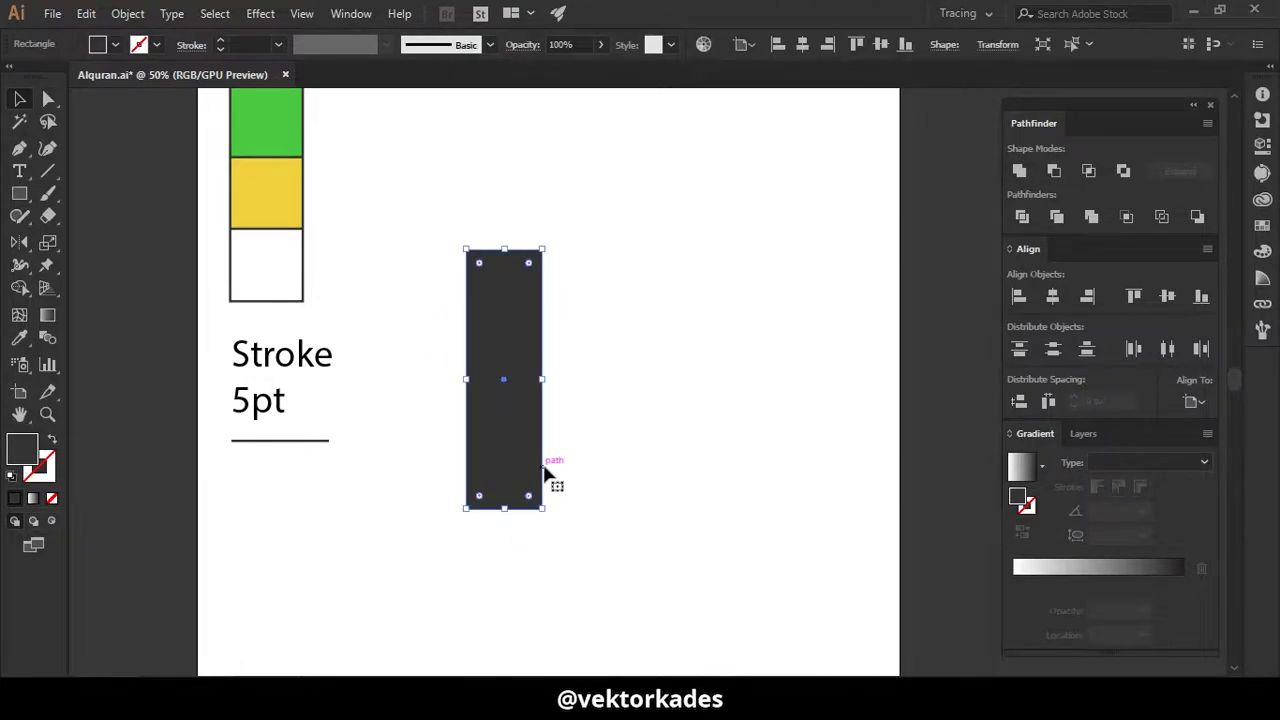
- Adjust the bar's size in the size settings to 162 × 553 px
click(996, 45)
drag(975, 76, 947, 76)
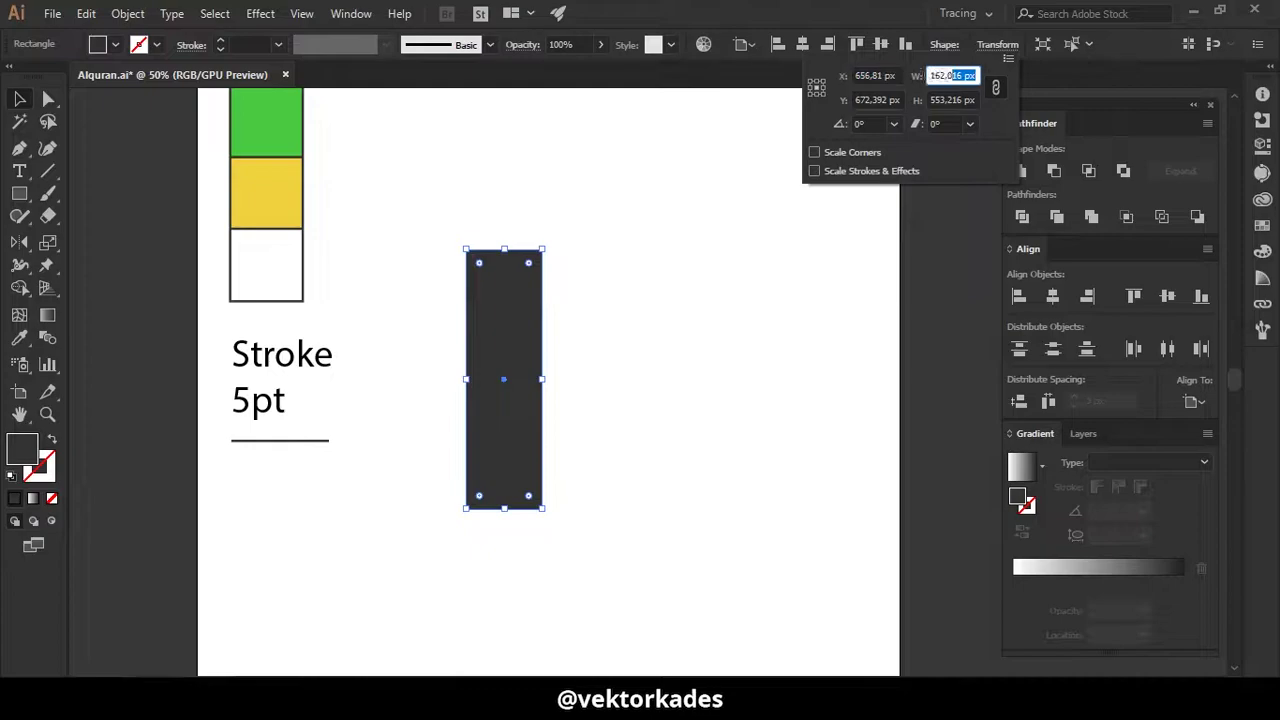
text(1)
key(Return)
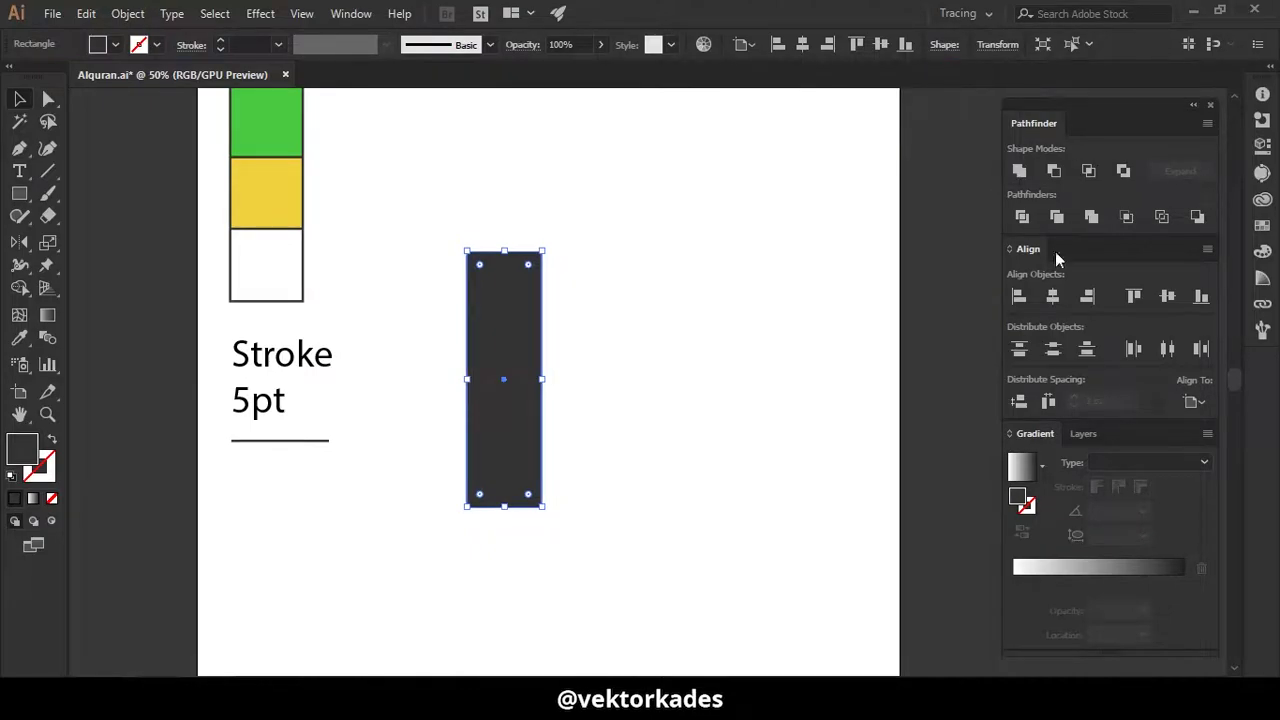
click(667, 456)
- Place a 90°-rotated copy of the bar along its bottom, forming an inverted T
click(518, 440)
click(562, 432)
click(540, 440)
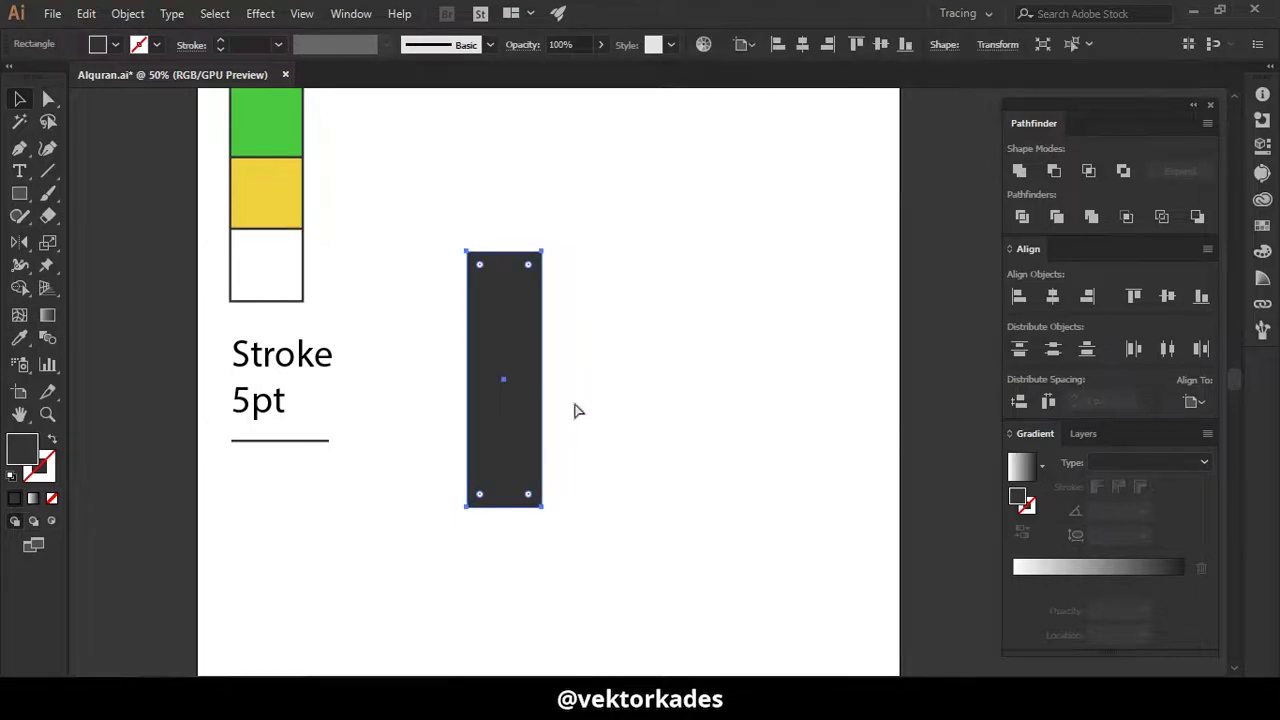
drag(551, 251, 651, 389)
- Align the horizontal bar's bottom and left edges to the vertical bar
click(518, 308)
click(1197, 300)
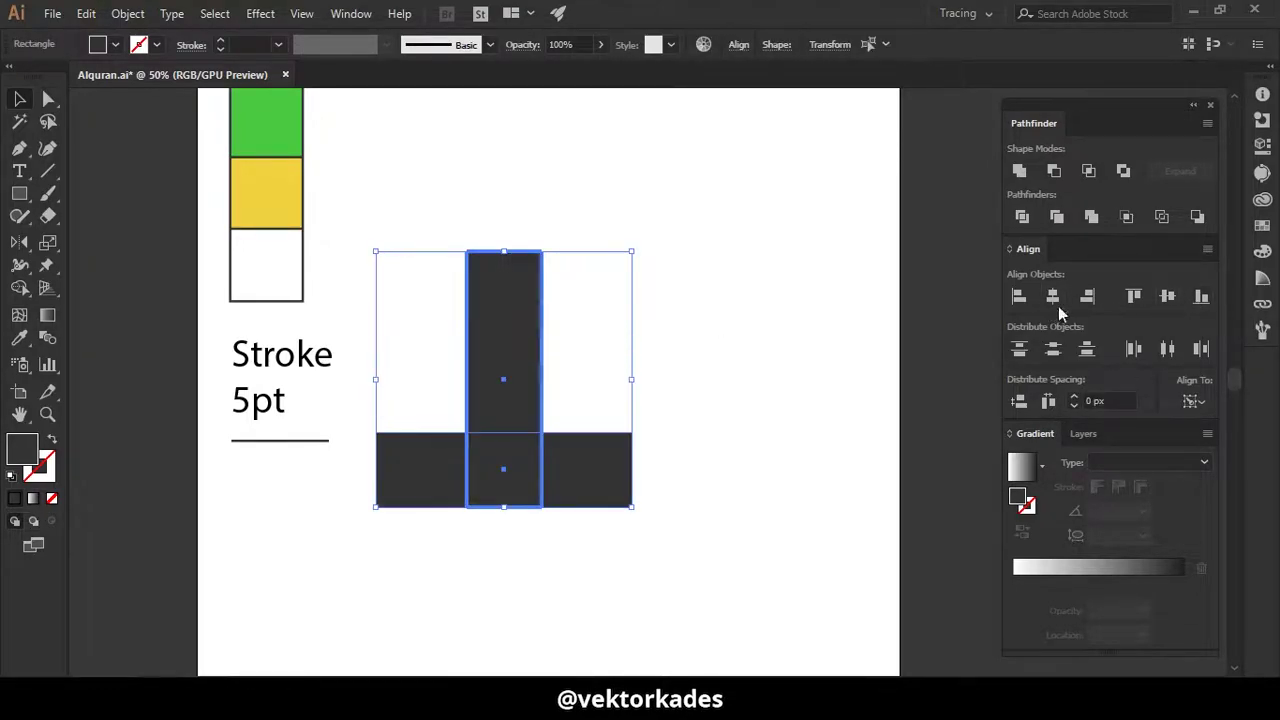
click(1019, 297)
click(780, 486)
- Extend the vertical bar upward
click(603, 486)
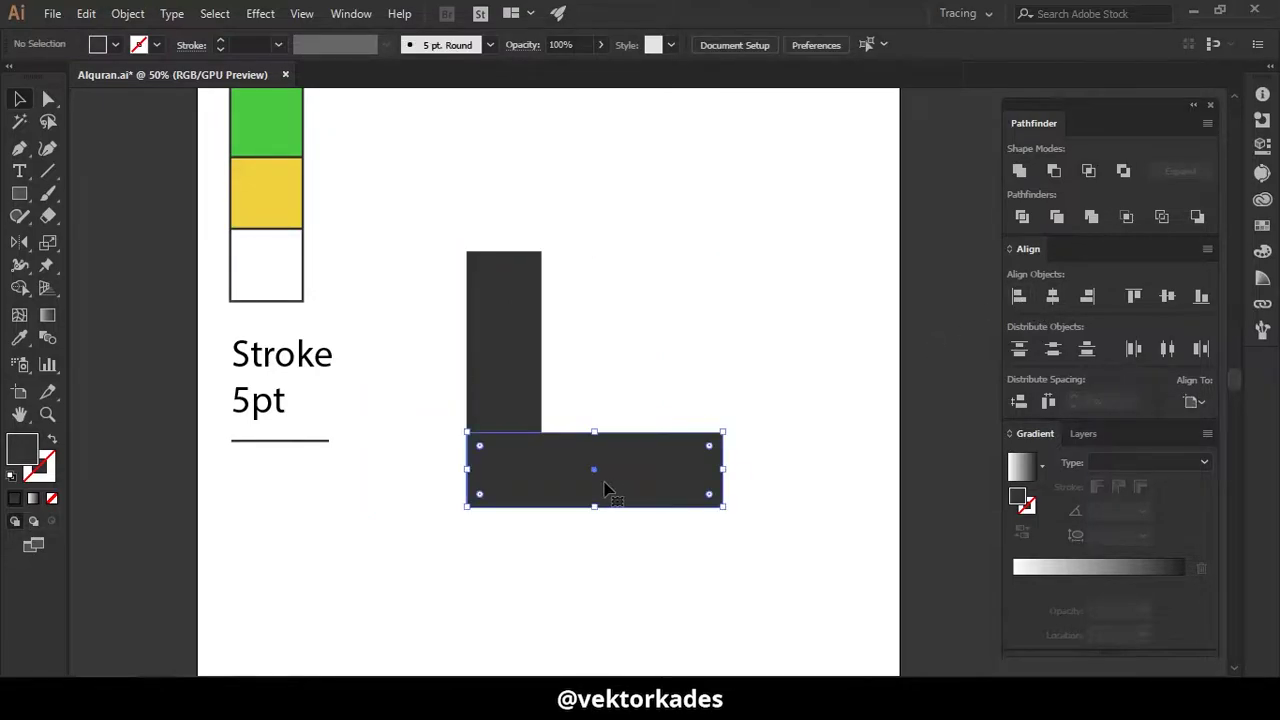
click(522, 328)
drag(504, 252, 504, 151)
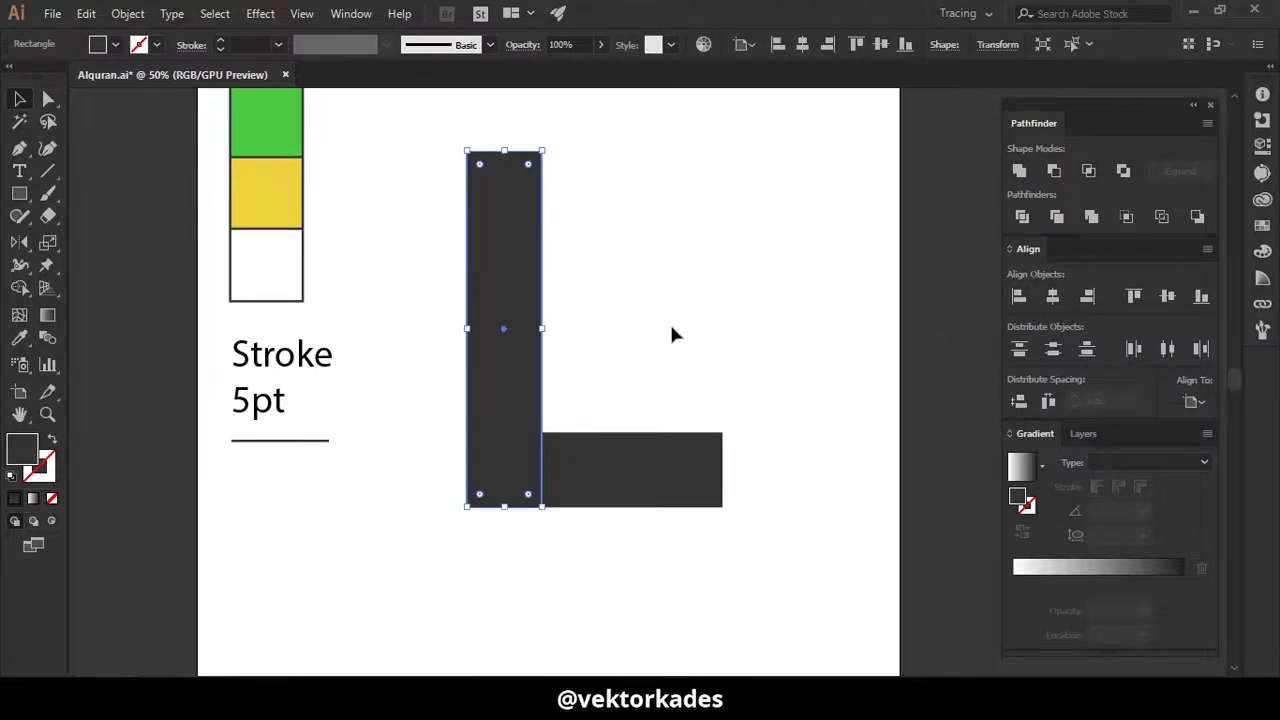
click(669, 330)
click(582, 459)
click(697, 480)
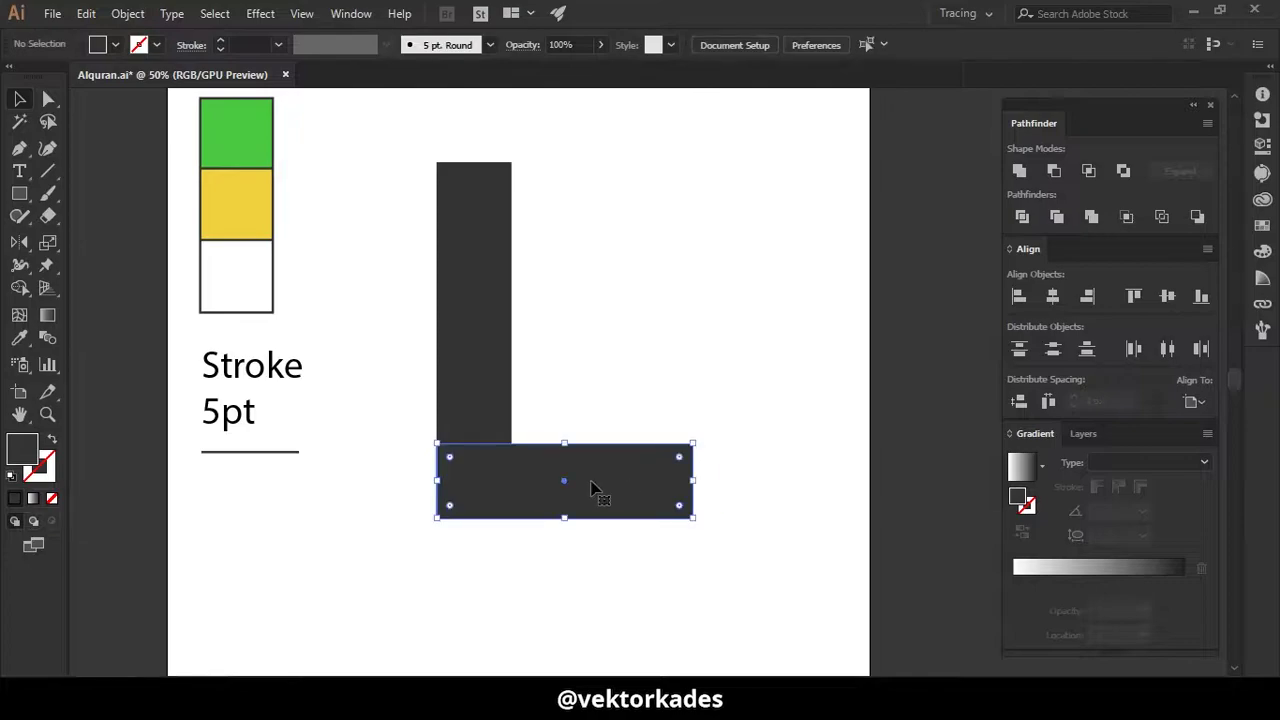
- Try rounding the horizontal bar's left corners, then undo it
key(a)
click(437, 490)
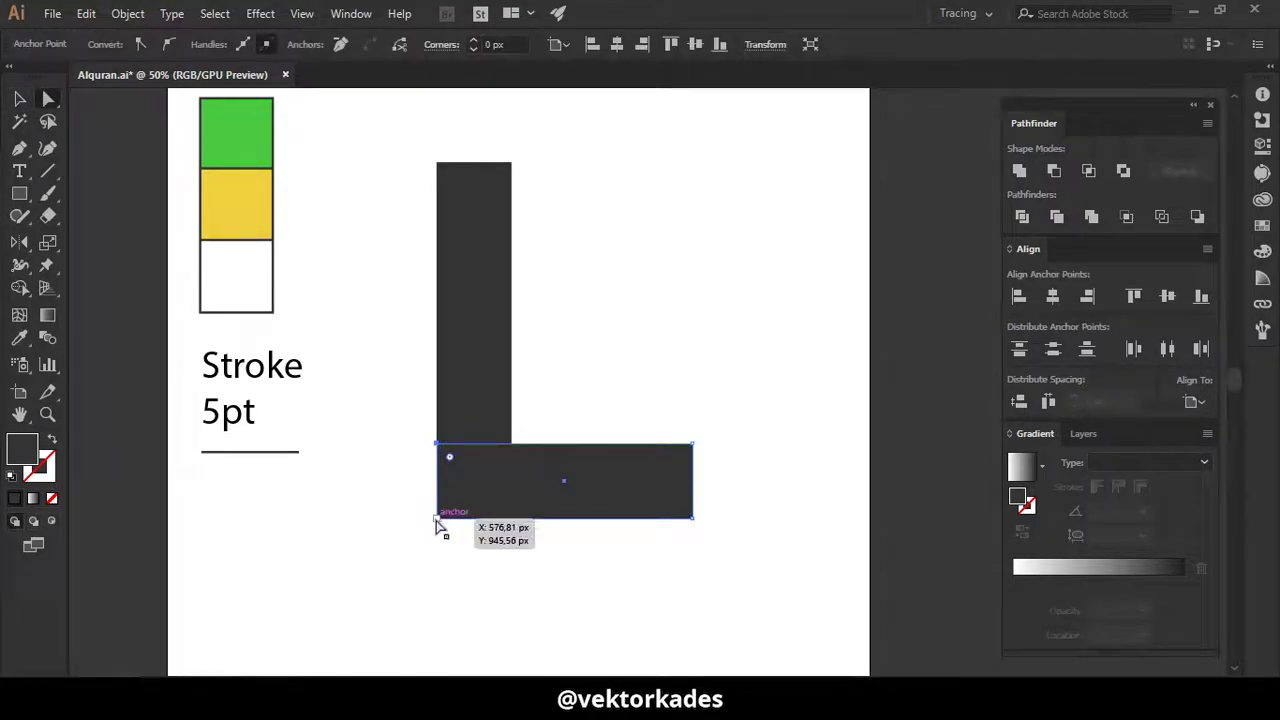
shift+click(437, 519)
drag(476, 468, 563, 549)
key(v)
key(ctrl+z)
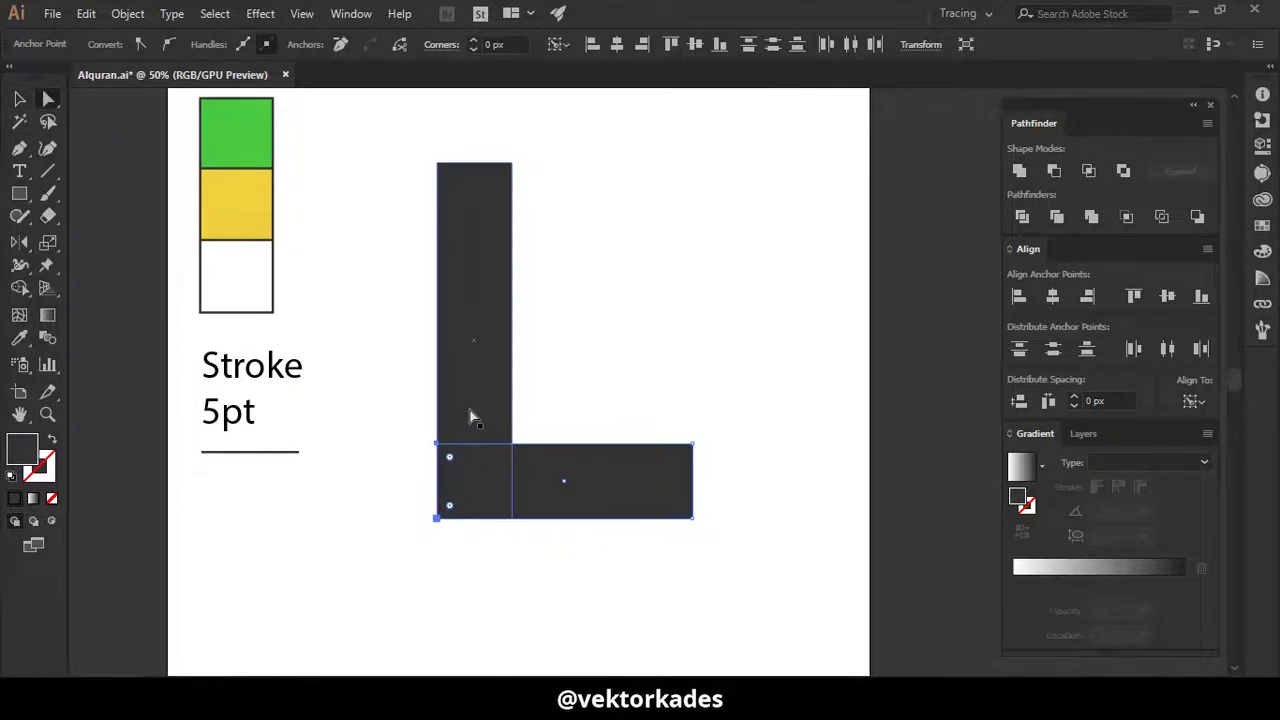
- Round the L's bottom-left outer corner to an 80 px radius
shift+click(466, 408)
key(a)
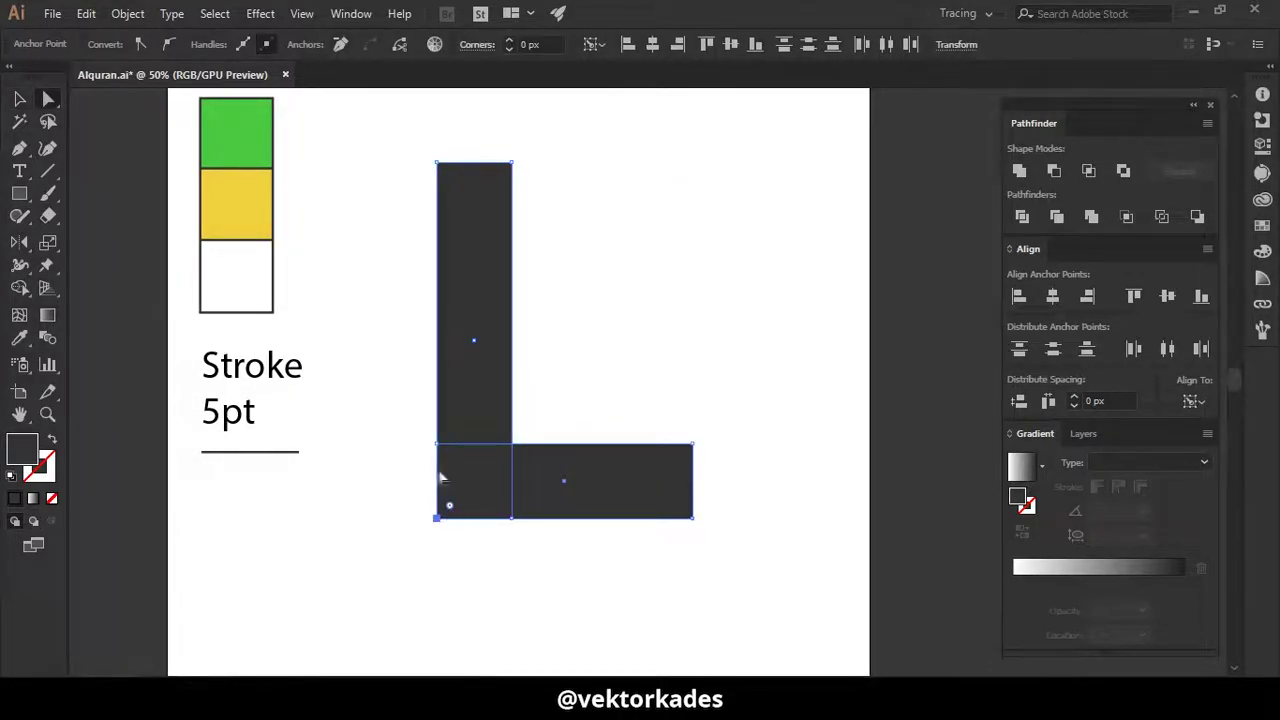
drag(449, 465, 505, 498)
key(v)
click(487, 566)
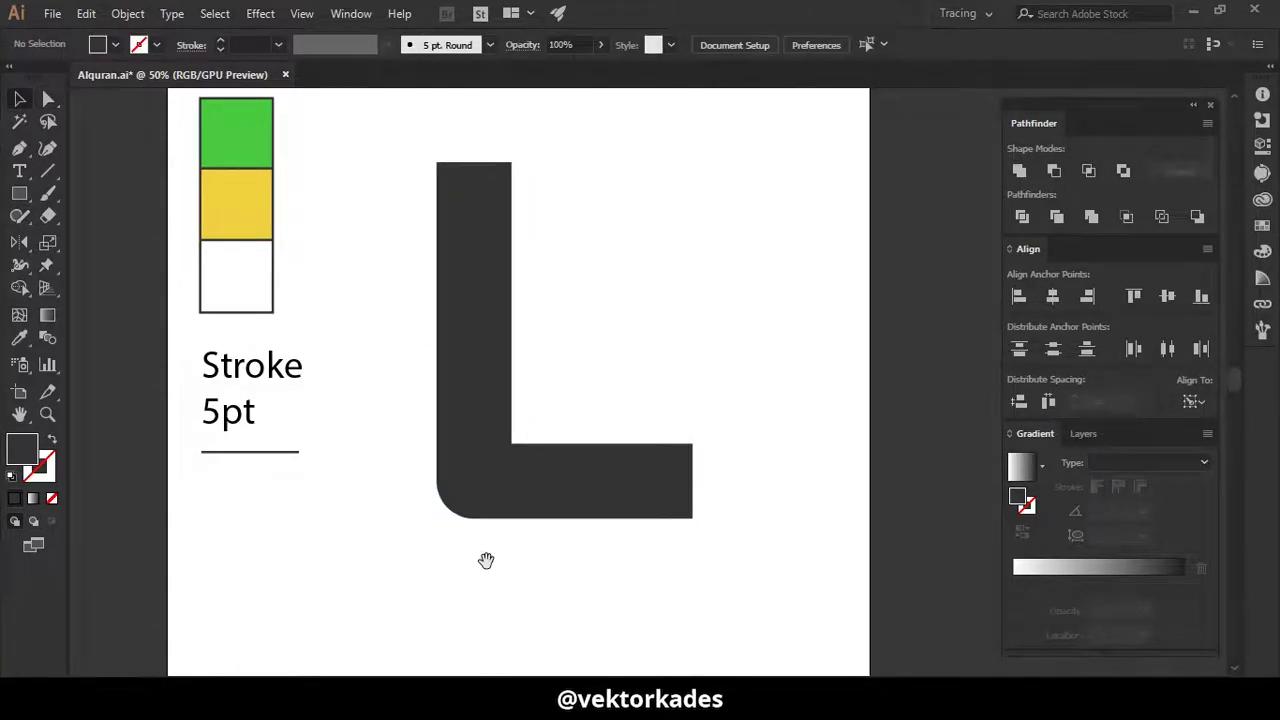
drag(486, 557, 461, 582)
click(461, 346)
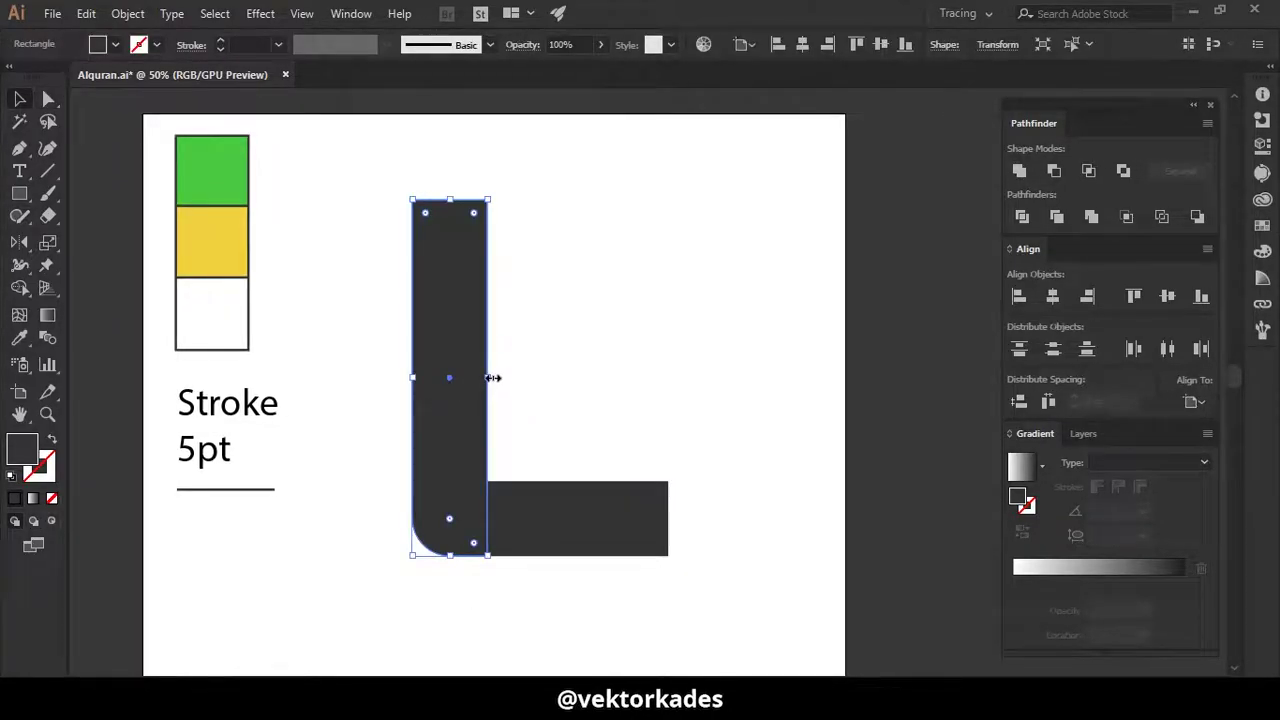
- Widen the vertical bar across the L and fill it with the green swatch
drag(493, 378, 666, 392)
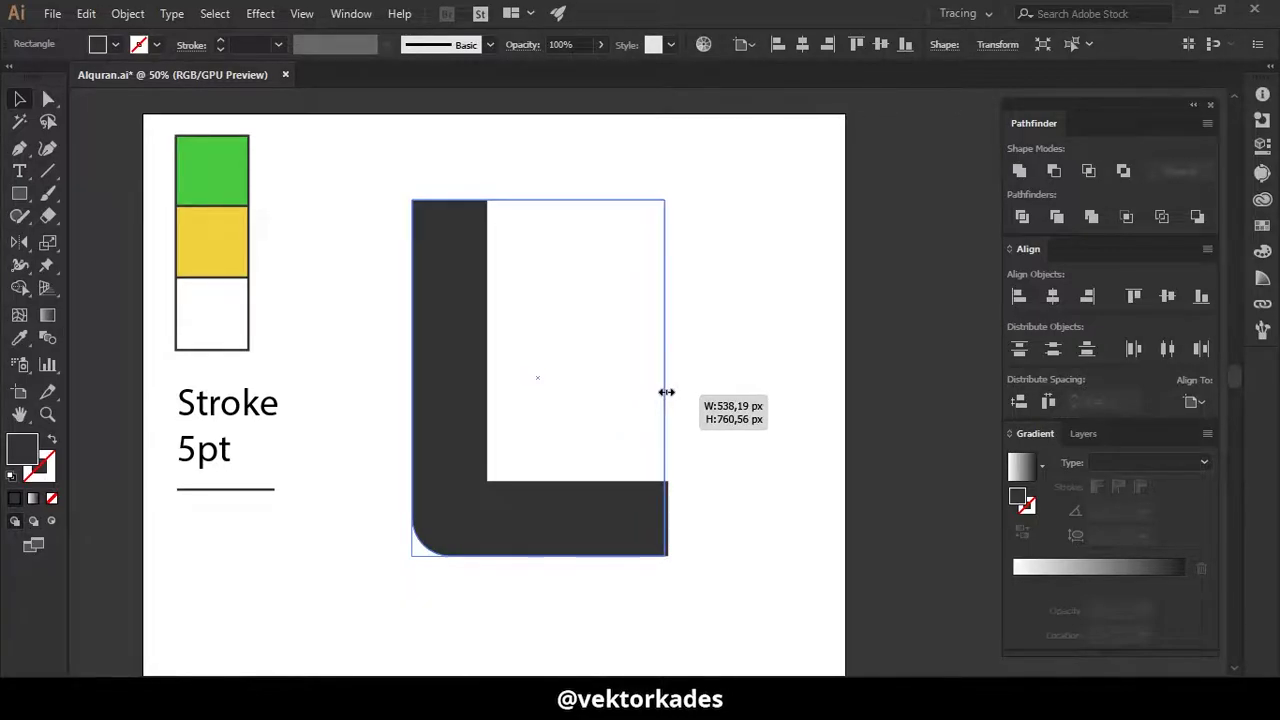
drag(666, 392, 668, 392)
key(i)
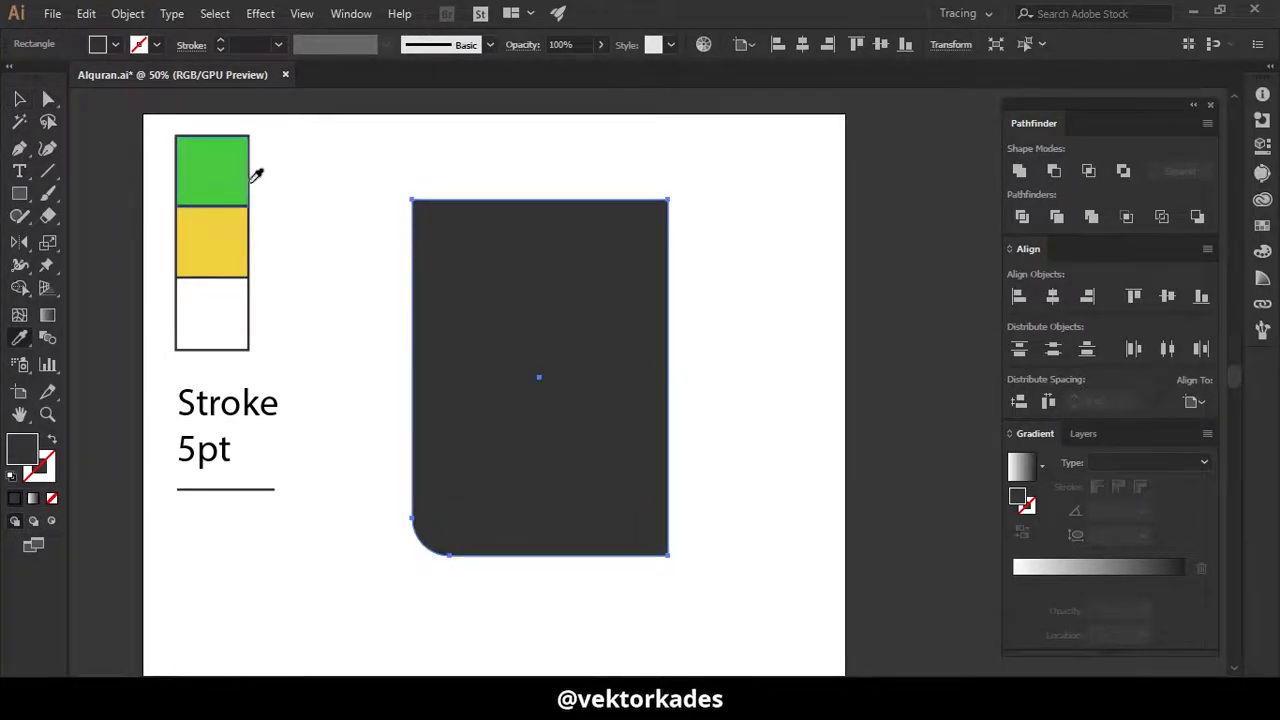
click(251, 180)
key(v)
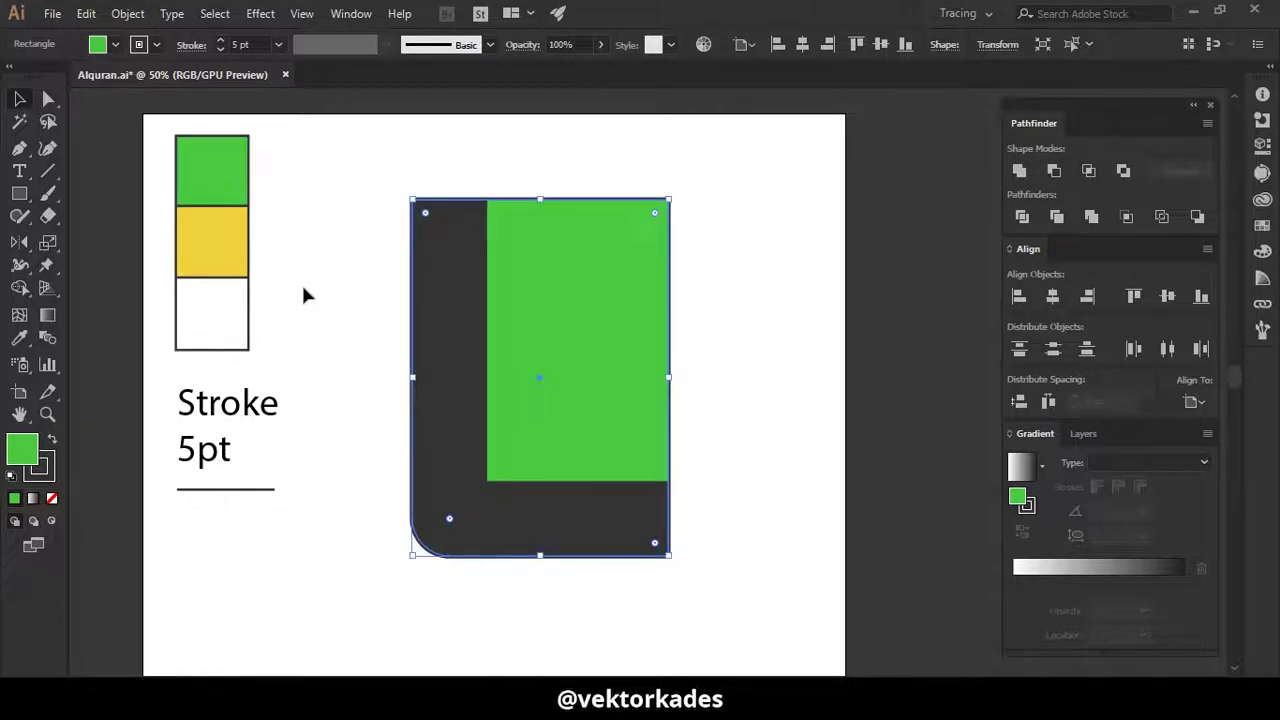
click(305, 293)
- Fill the bottom rounded bar with the white swatch
click(438, 300)
click(553, 497)
key(i)
click(218, 303)
key(v)
click(305, 350)
- Colour the left spine bar darker green #42a537
click(420, 420)
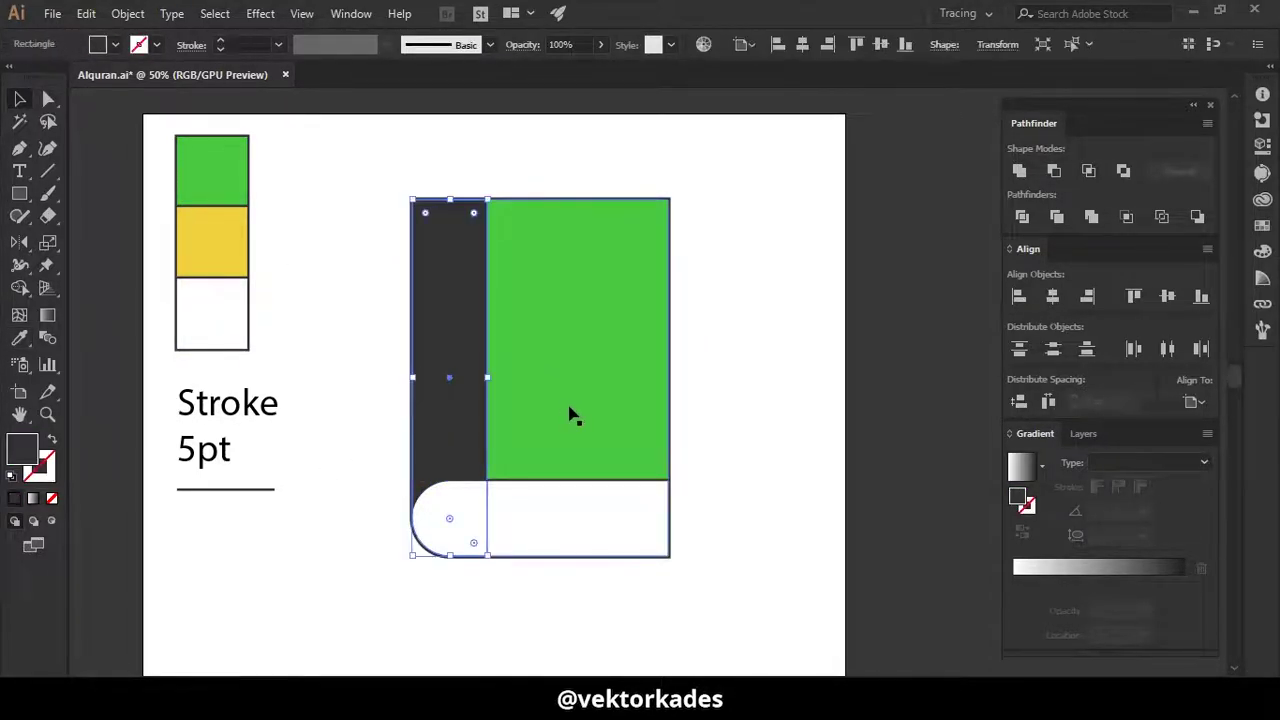
key(i)
click(563, 358)
key(v)
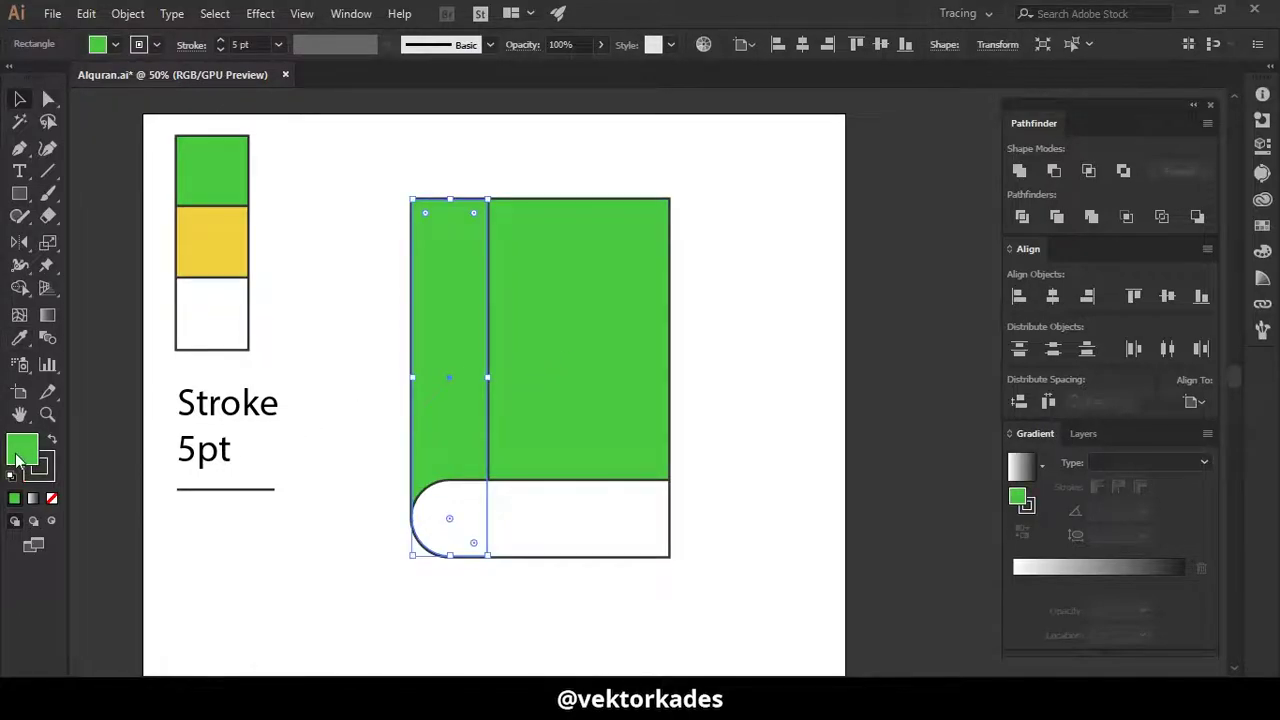
double_click(17, 452)
text(42a537)
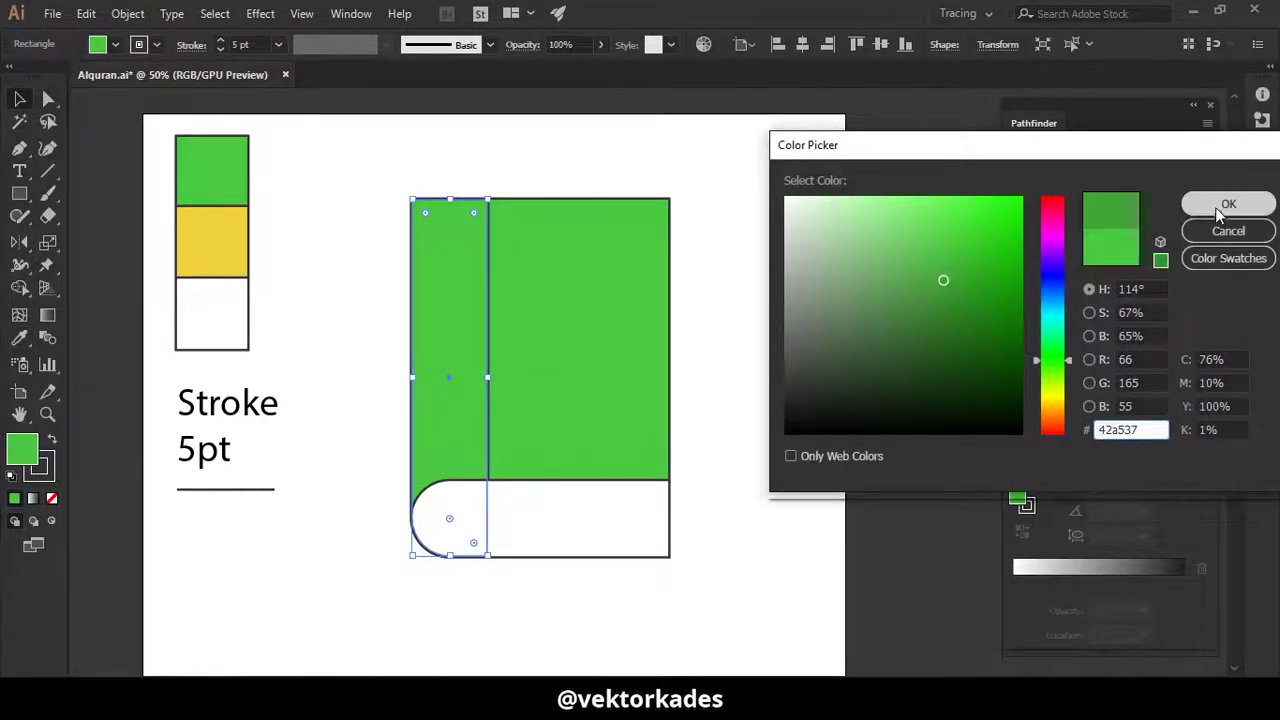
click(1222, 205)
click(750, 438)
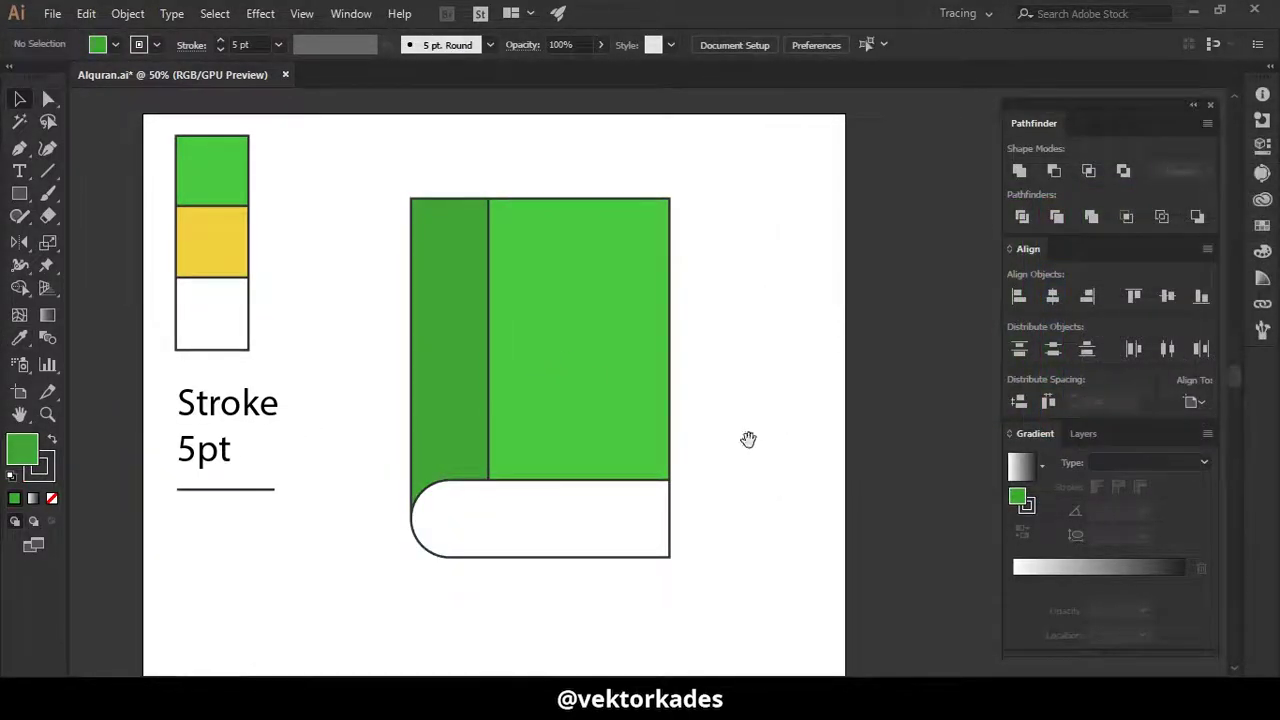
- Try selecting the spine strip's corner anchors, undoing a stray drag
click(530, 533)
key(a)
drag(400, 187, 432, 229)
key(v)
mouse_move(437, 423)
mouse_down()
mouse_move(563, 363)
mouse_move(414, 371)
mouse_up()
key(ctrl+z)
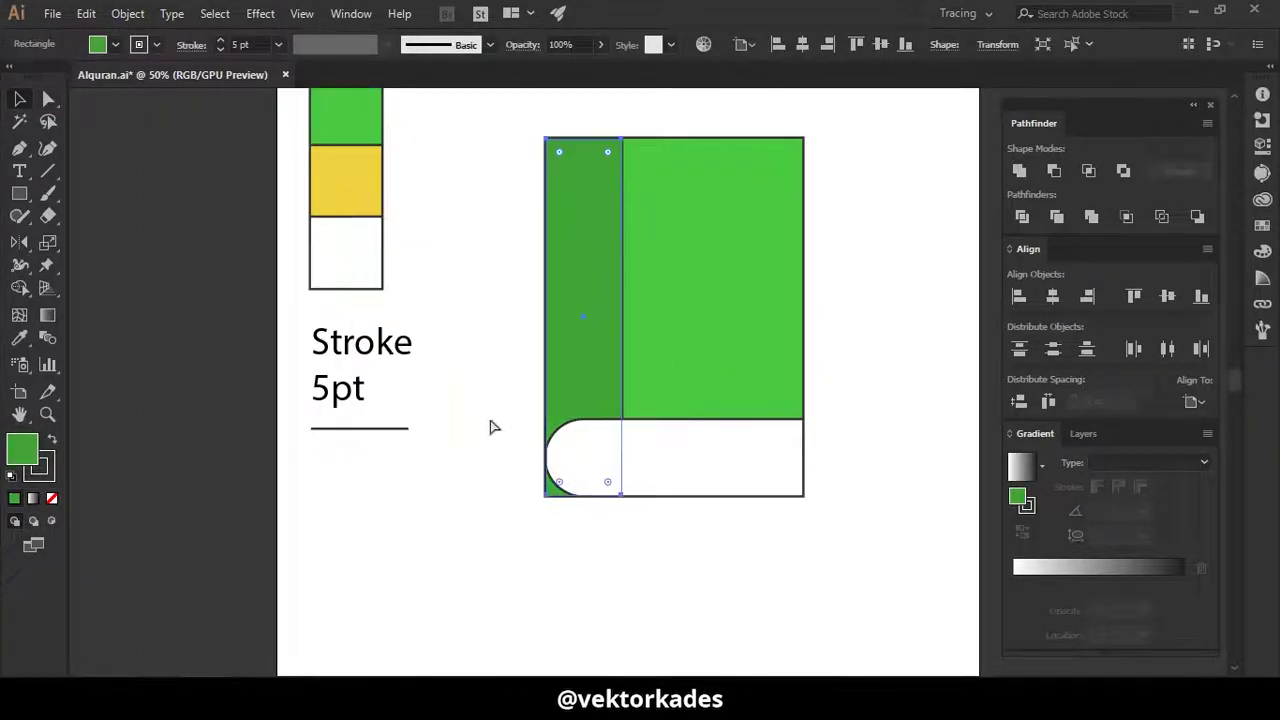
scroll(531, 491, up, 2)
- Check the bottom-left corner anchors of the spine and white page block
key(a)
click(558, 505)
scroll(593, 443, down, 3)
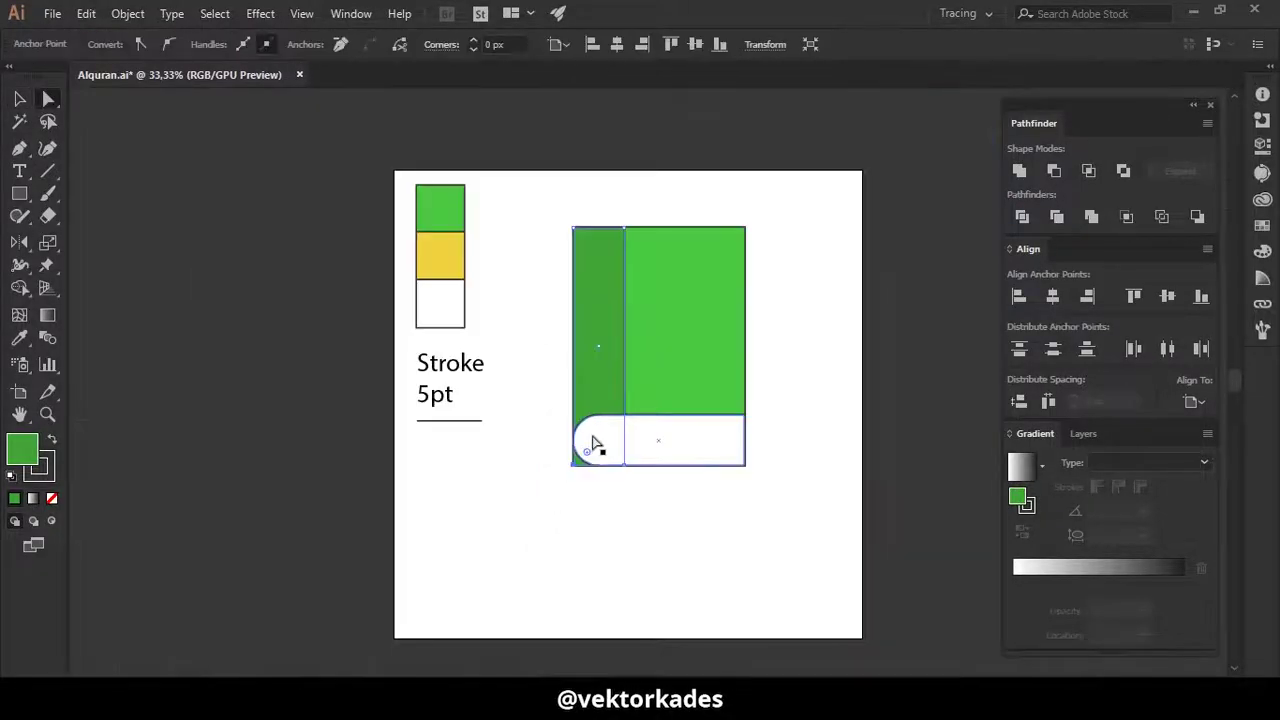
click(660, 455)
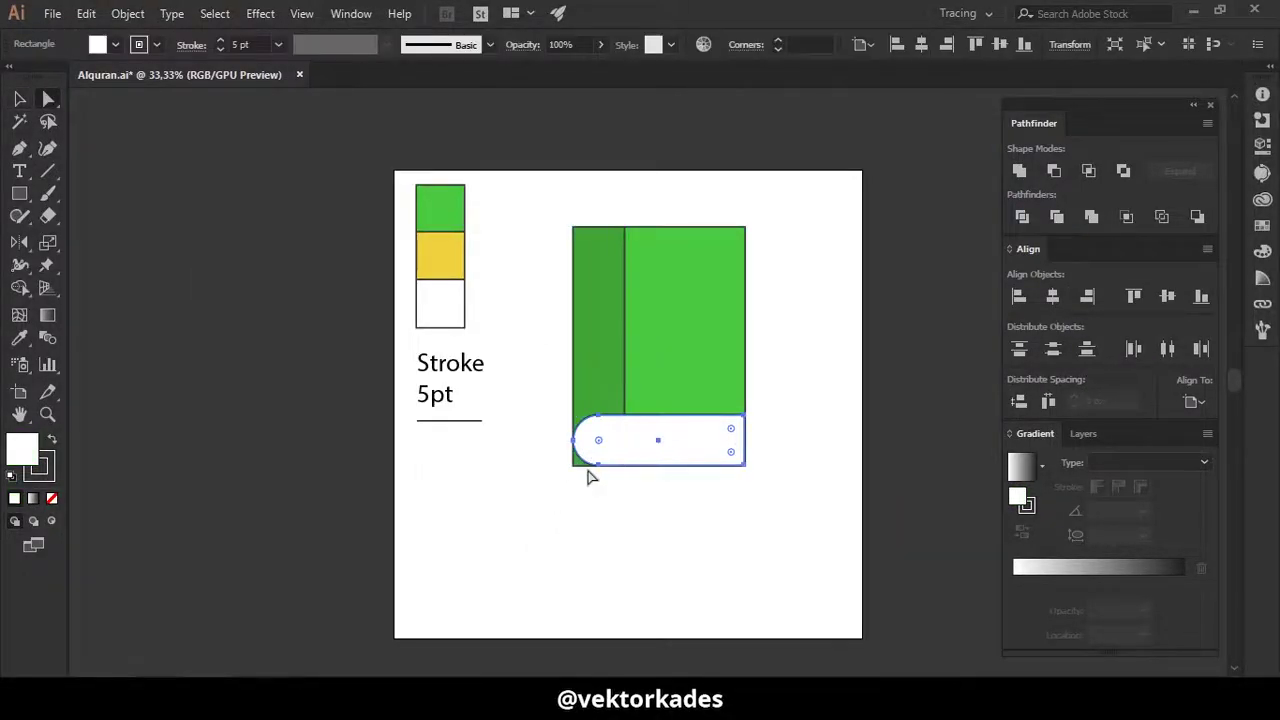
click(597, 466)
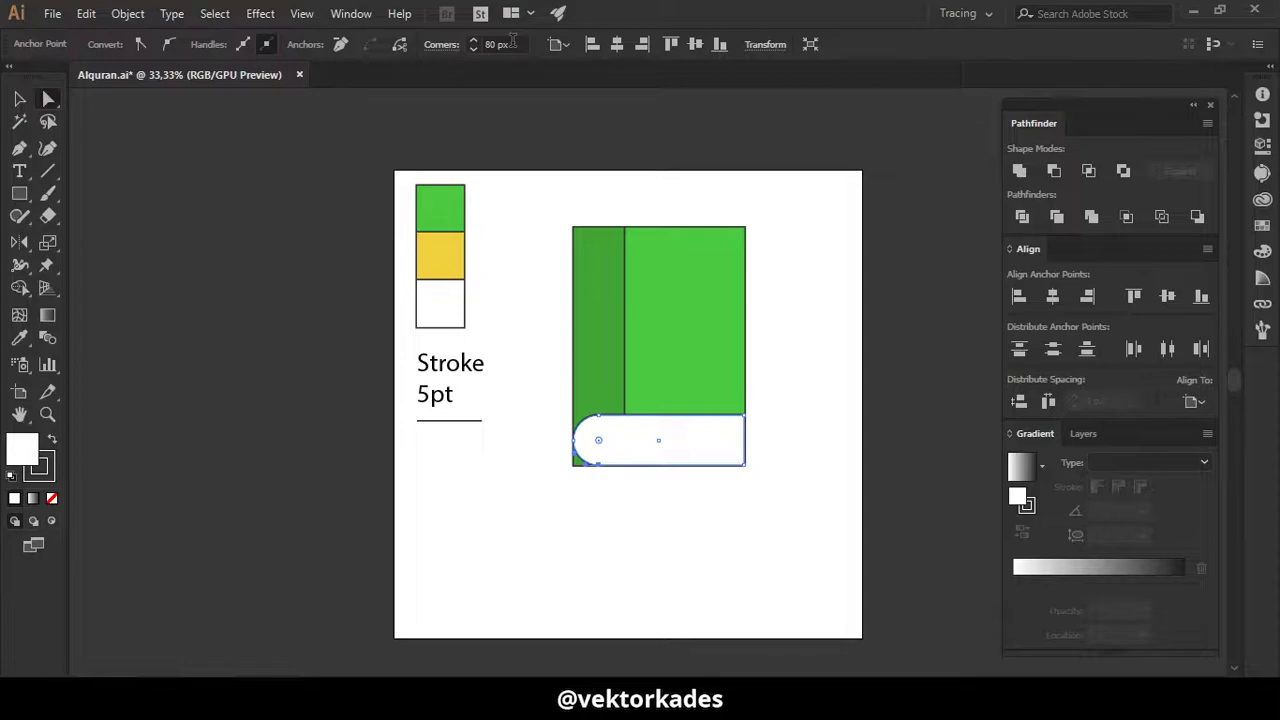
click(549, 451)
click(588, 376)
- Round the spine's top-left and bottom-left corners to 80 px
scroll(588, 376, up, 1)
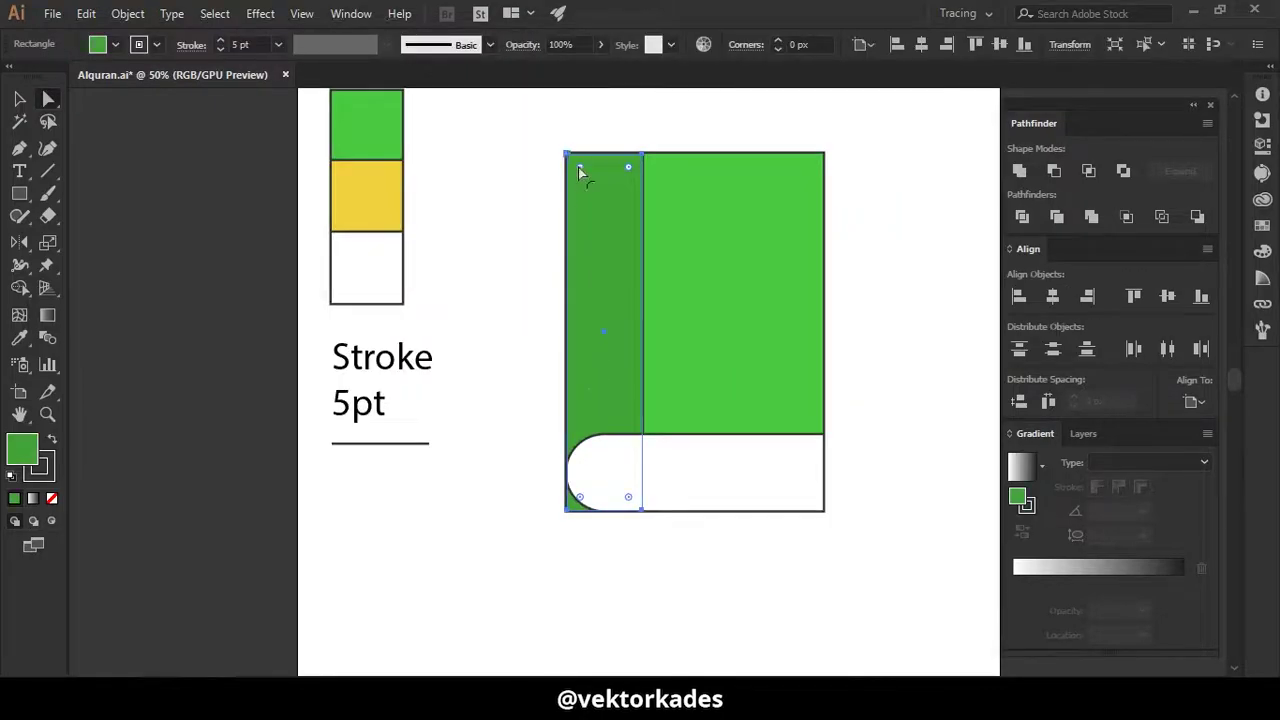
click(570, 156)
shift+click(565, 510)
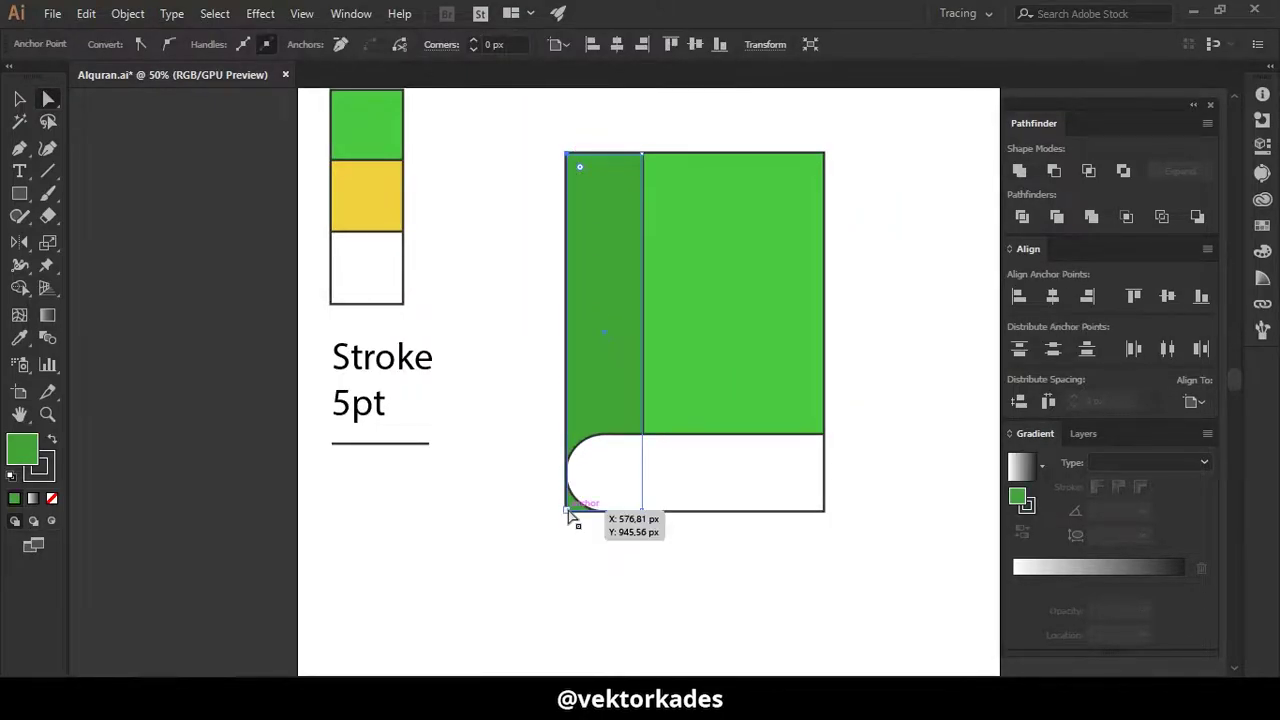
text(80)
key(Return)
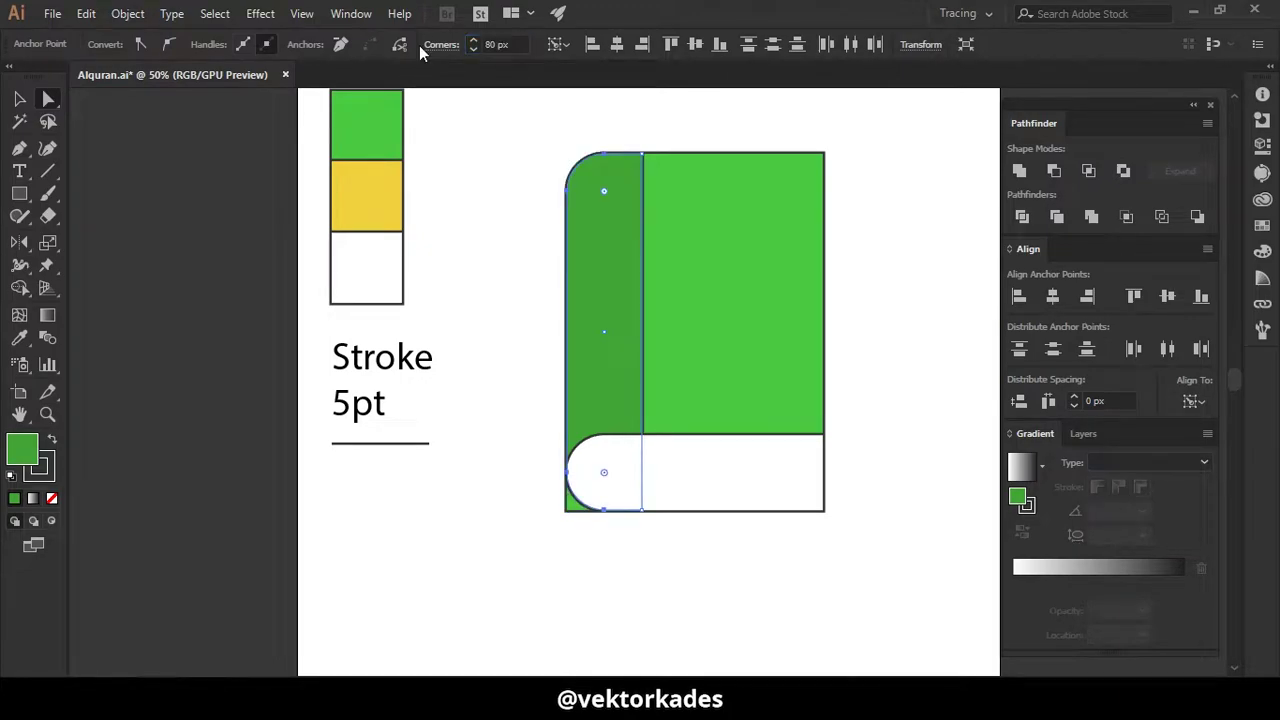
click(506, 483)
key(v)
- Round the green cover's bottom-left corner to 80 px as well
click(569, 512)
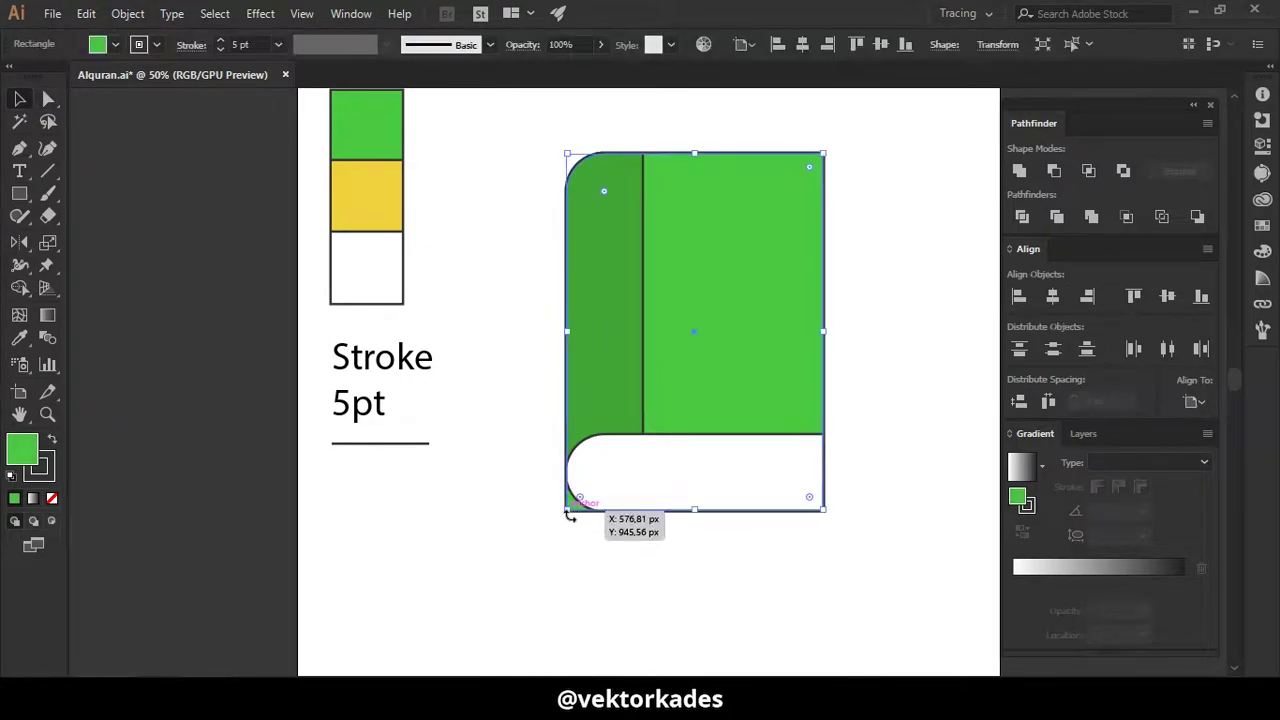
key(a)
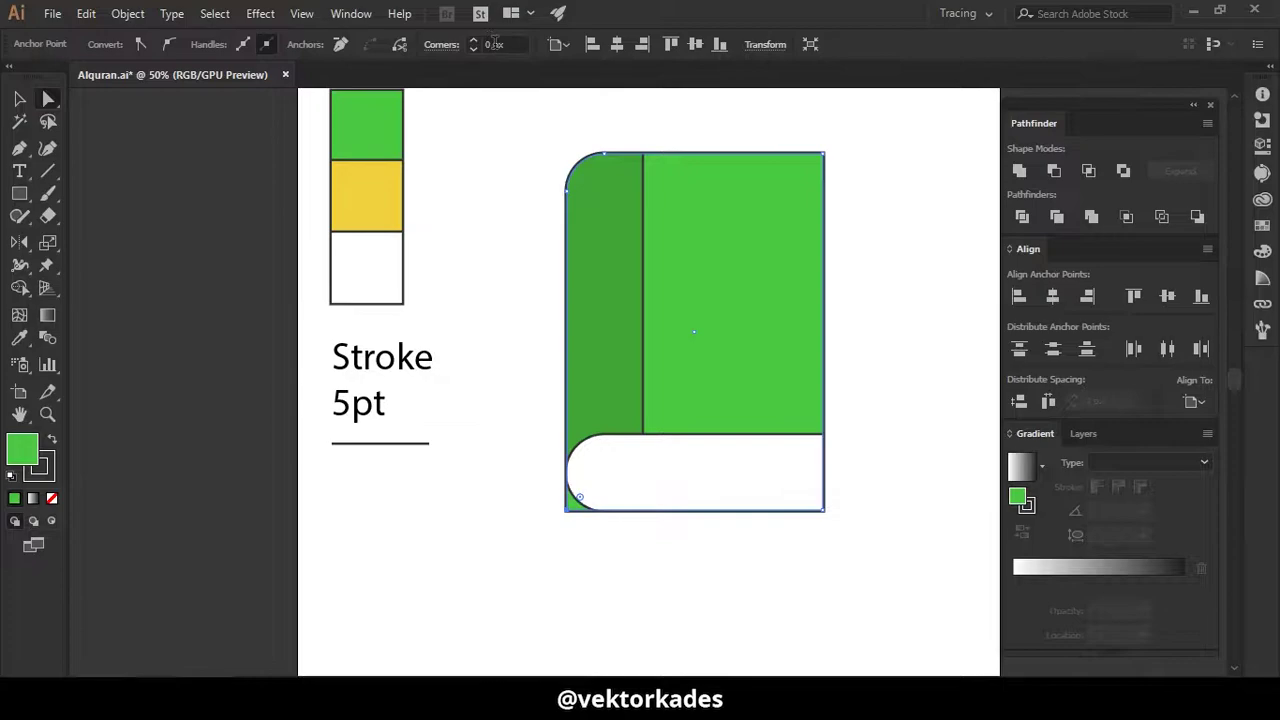
text(80)
key(Return)
click(661, 523)
key(v)
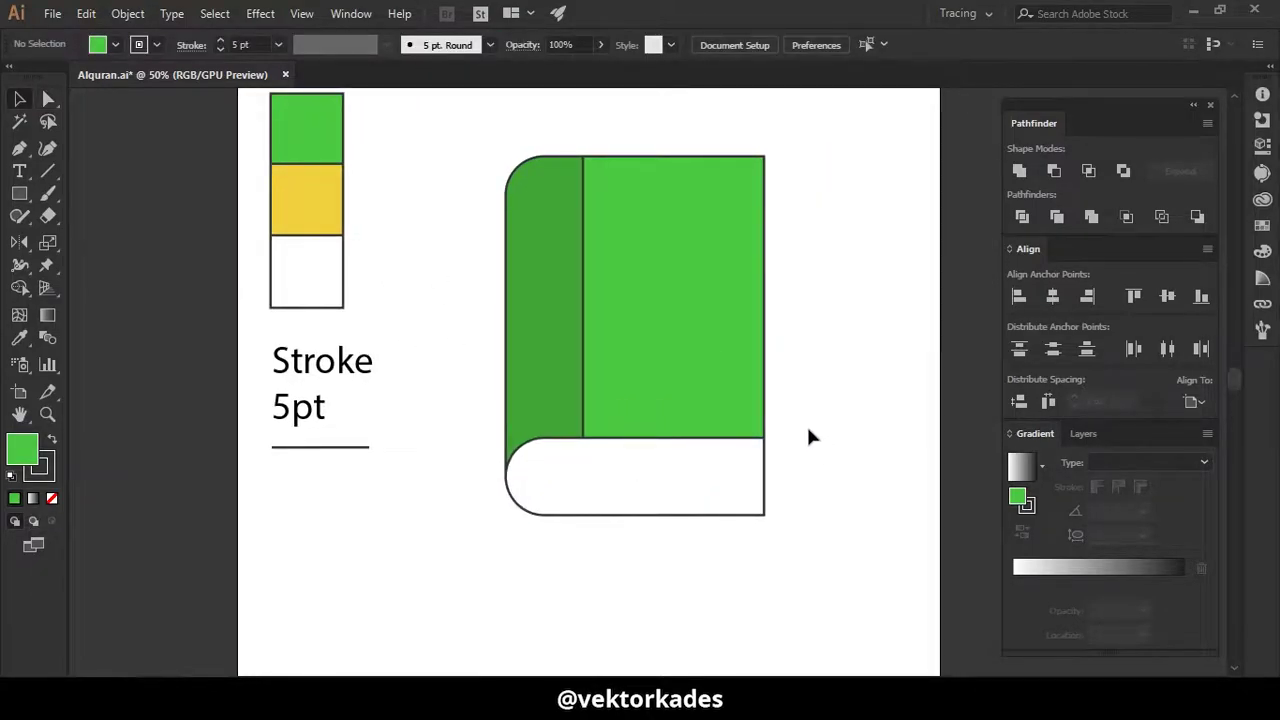
key(p)
key(v)
drag(466, 482, 797, 560)
drag(637, 519, 636, 491)
click(694, 569)
click(657, 500)
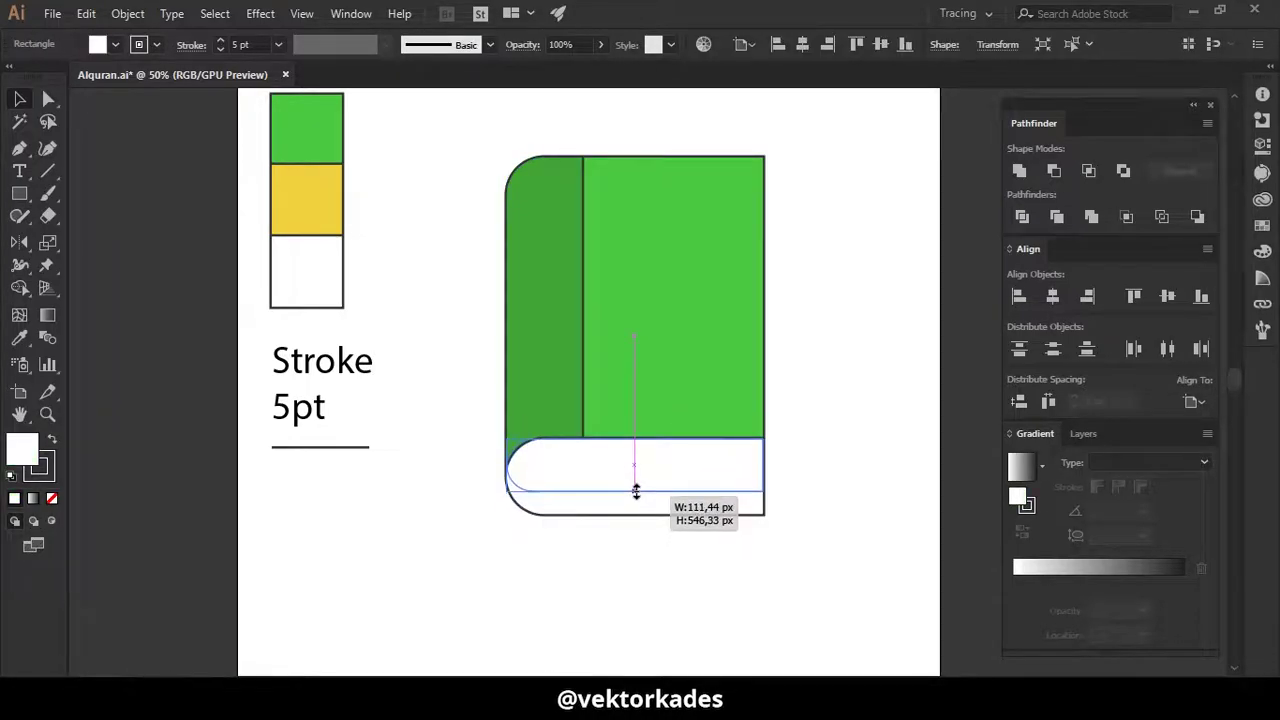
click(637, 519)
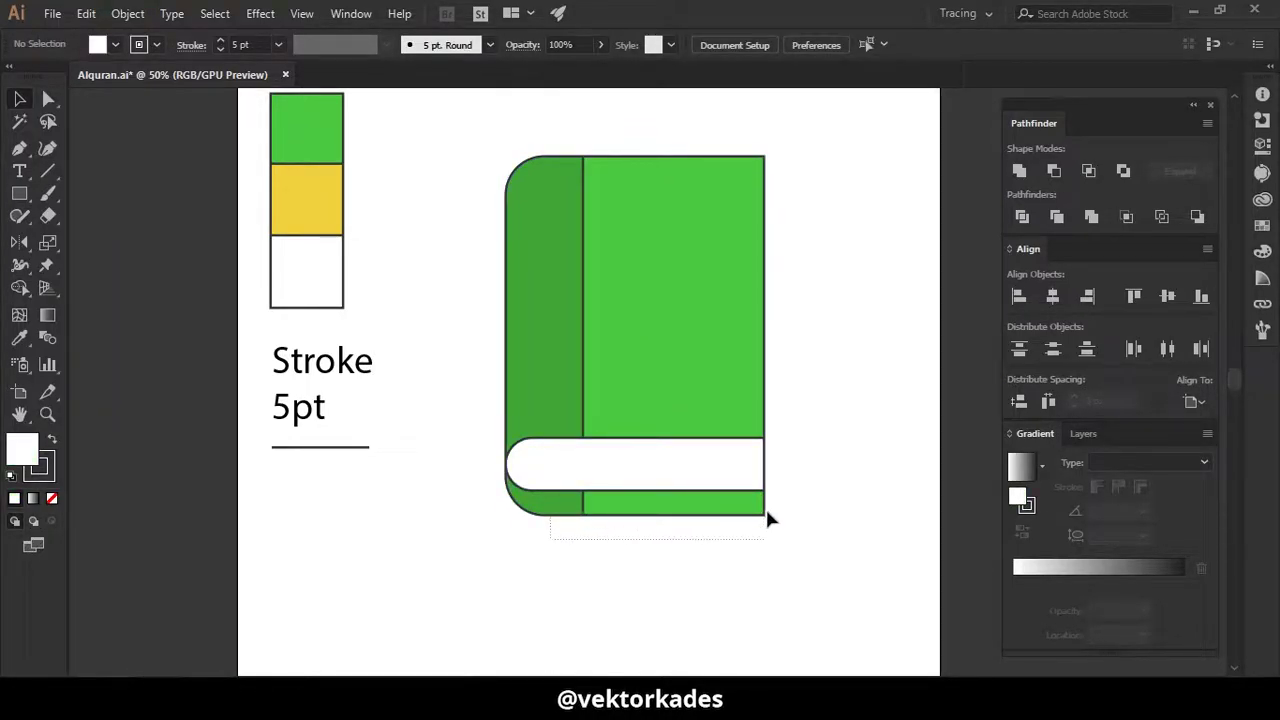
click(637, 508)
drag(637, 514, 640, 491)
click(641, 540)
key(ctrl+minus)
key(ctrl+z)
key(ctrl+z)
scroll(774, 493, up, 2)
scroll(776, 492, down, 2)
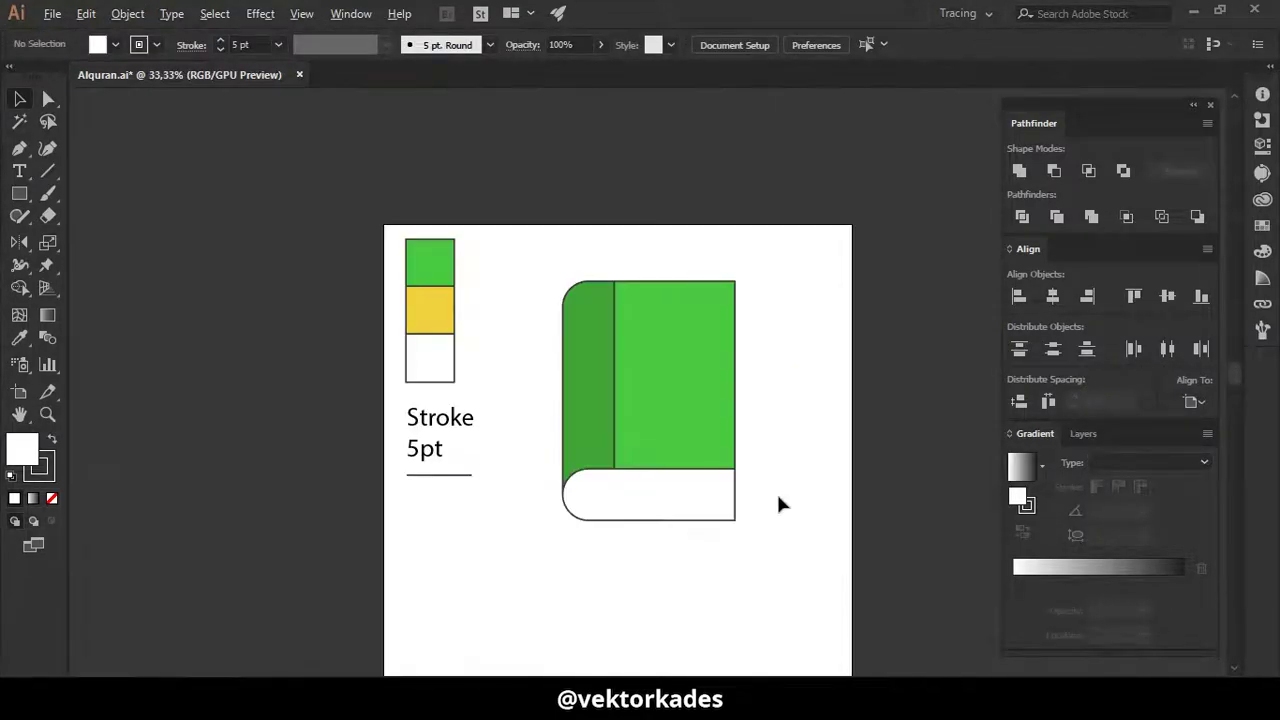
scroll(778, 500, up, 2)
scroll(771, 480, down, 1)
scroll(760, 490, up, 1)
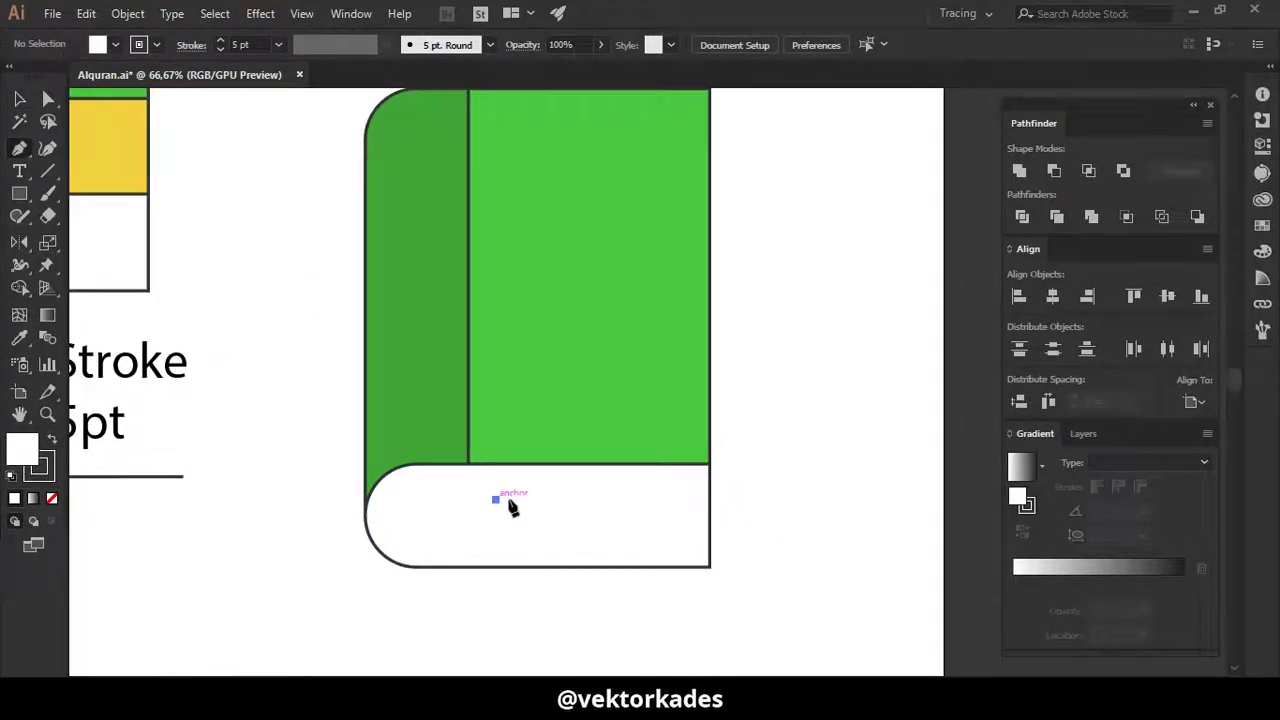
- Draw a horizontal page line across the white page block to the book's right edge
click(494, 499)
click(709, 499)
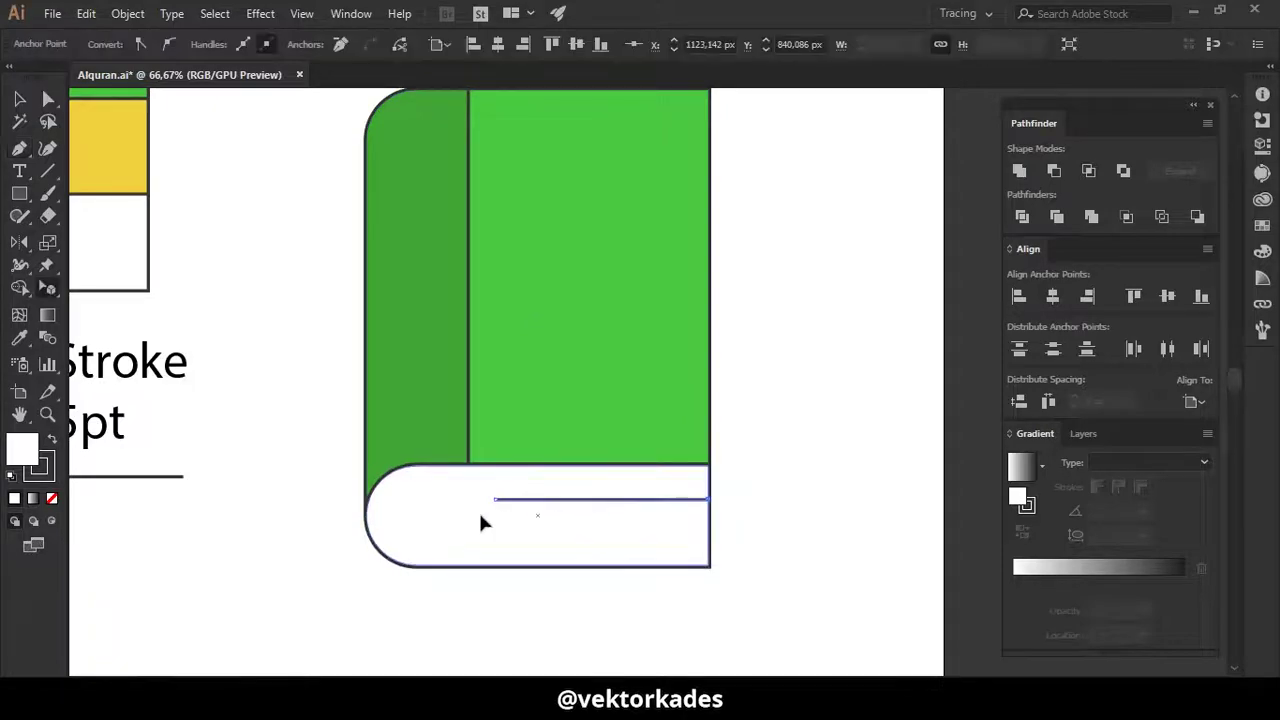
drag(318, 518, 408, 540)
ctrl+click(408, 540)
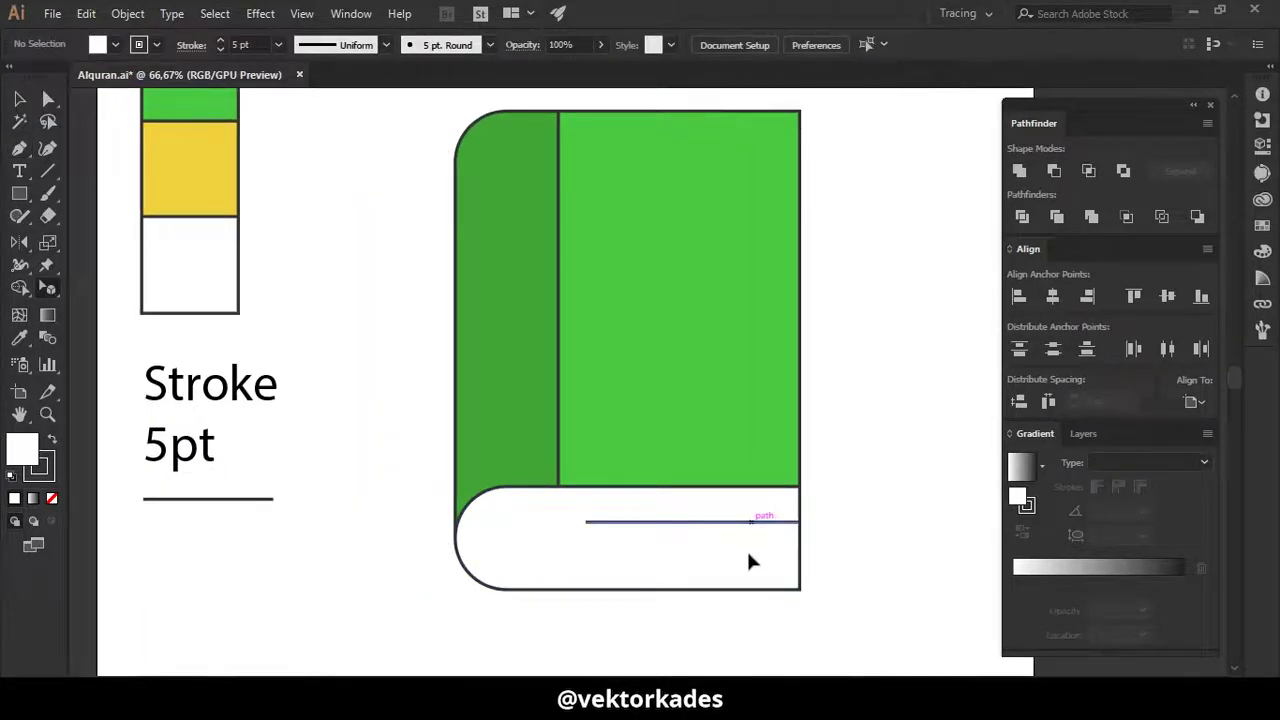
key(v)
- Duplicate the line just below and extend the copy further left
click(776, 522)
drag(766, 528, 766, 551)
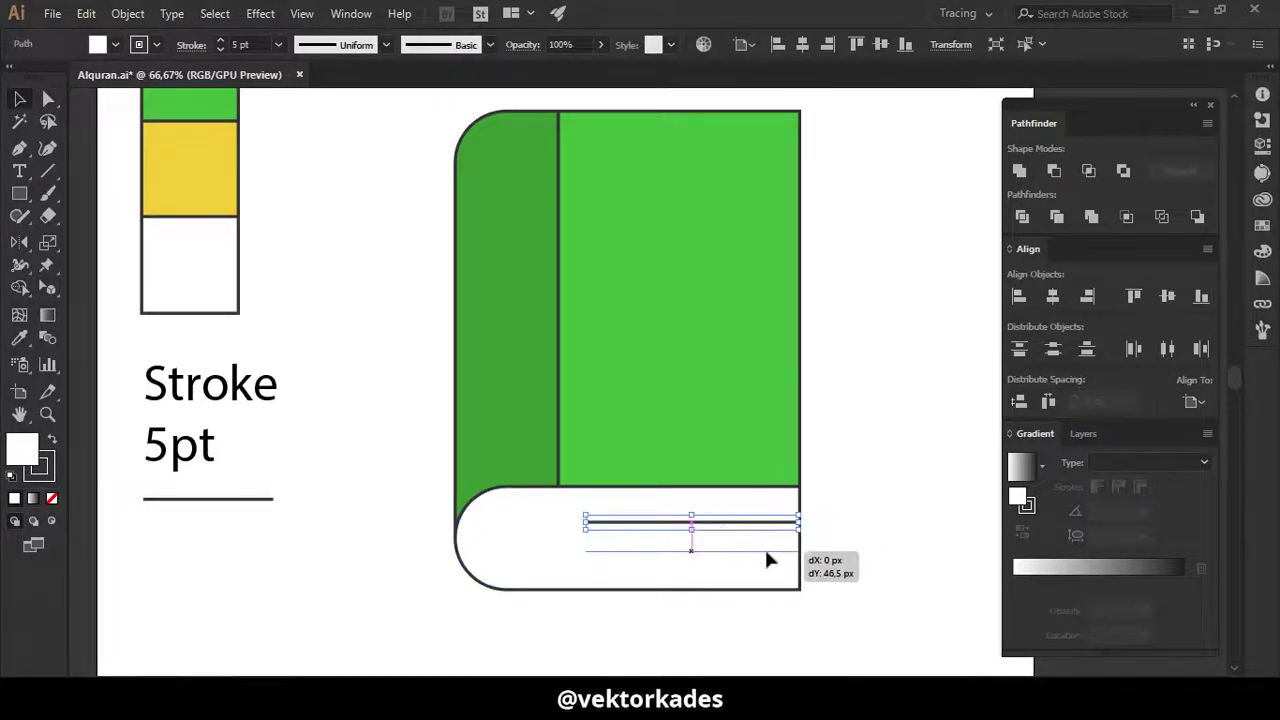
drag(585, 551, 505, 551)
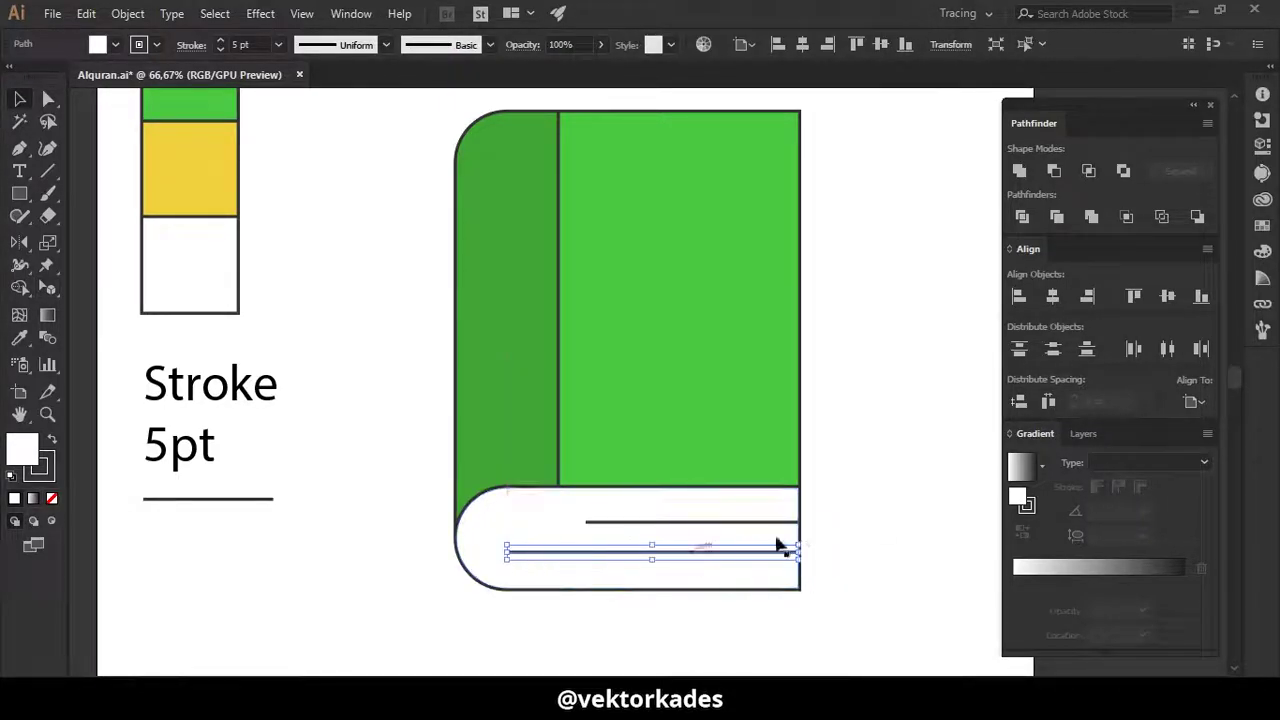
click(873, 490)
scroll(873, 490, down, 2)
scroll(822, 530, up, 2)
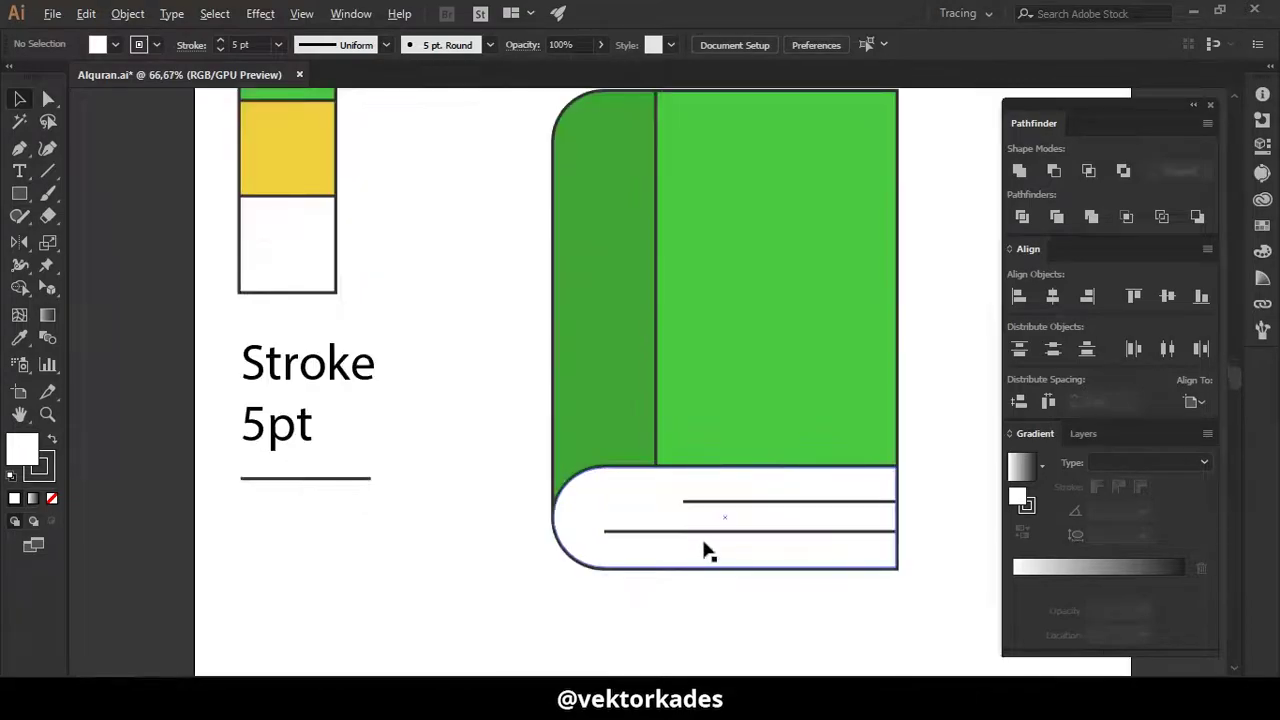
scroll(706, 546, up, 1)
scroll(757, 526, up, 2)
- Draw a small square on the lower page line and fill it with the cover's green
key(m)
drag(668, 445, 736, 507)
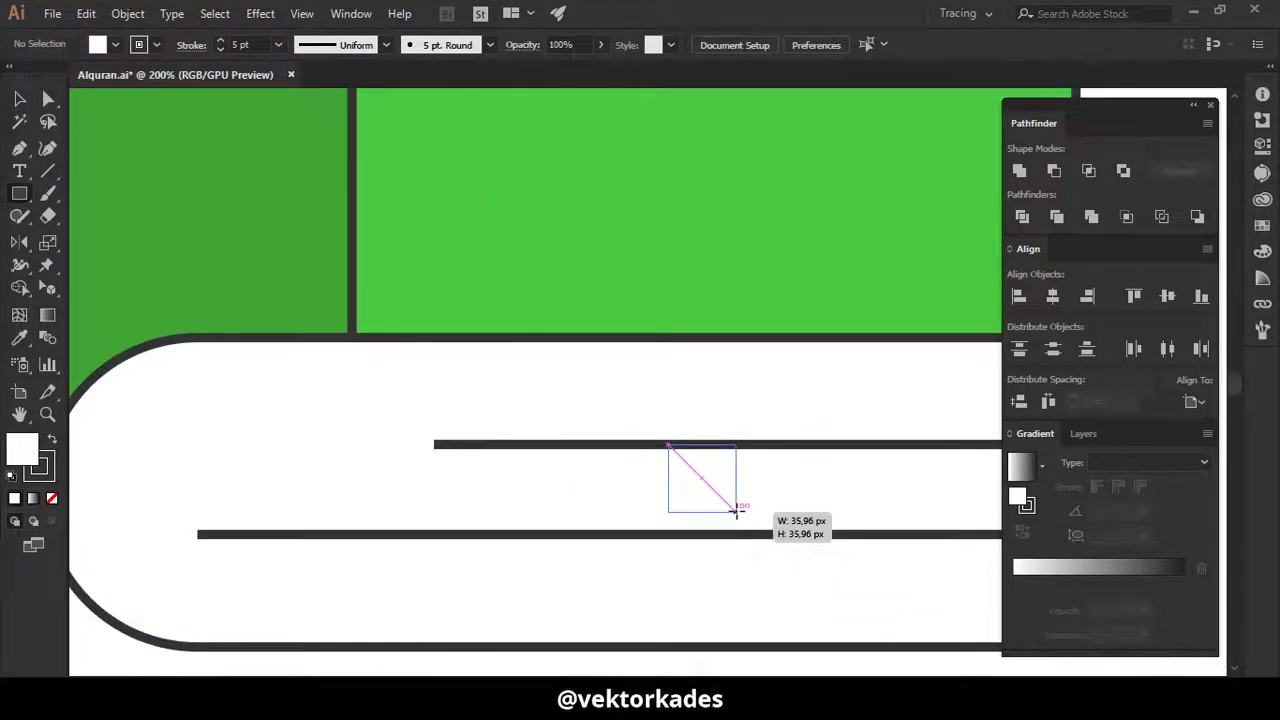
key(v)
key(shift+x)
drag(701, 476, 700, 567)
key(i)
click(743, 333)
- Nudge the lower page line up slightly
drag(743, 333, 628, 243)
key(v)
click(760, 445)
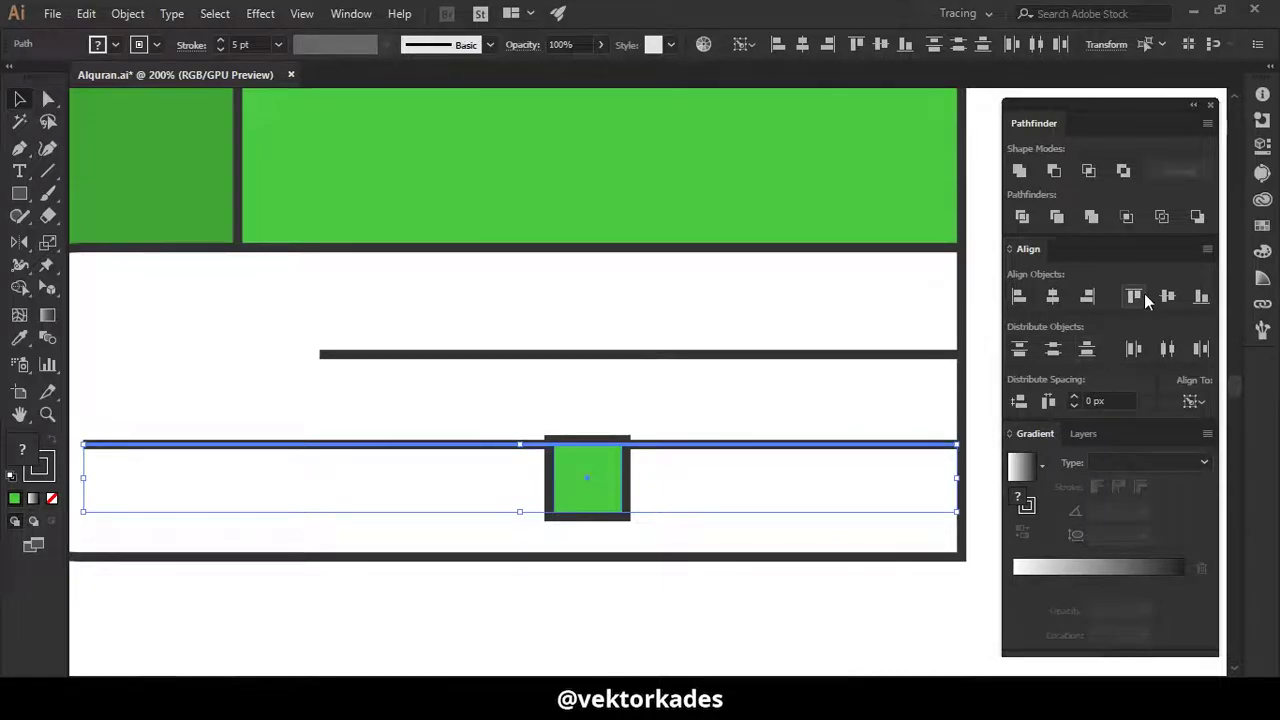
click(823, 571)
click(855, 446)
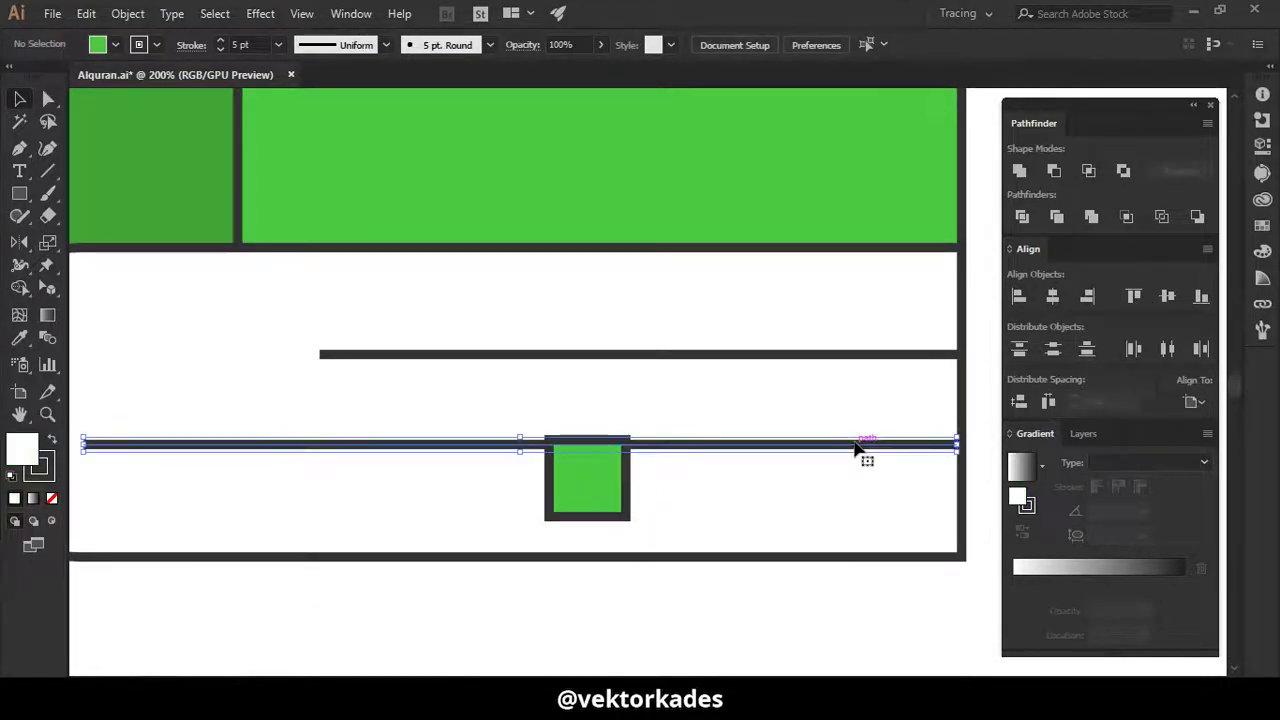
key(Up)
key(Up)
key(Up)
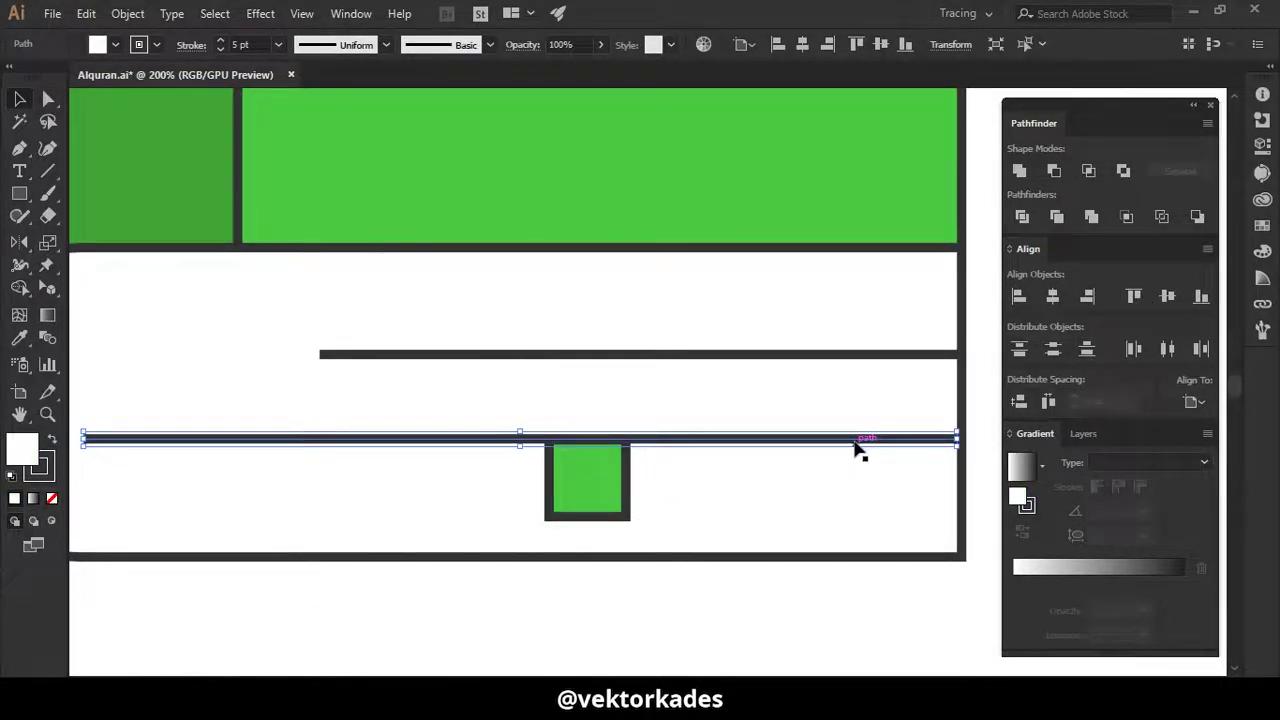
click(734, 449)
- Notch the square's bottom with a pulled-up midpoint anchor and stretch the ribbon taller
click(508, 457)
scroll(508, 457, up, 3)
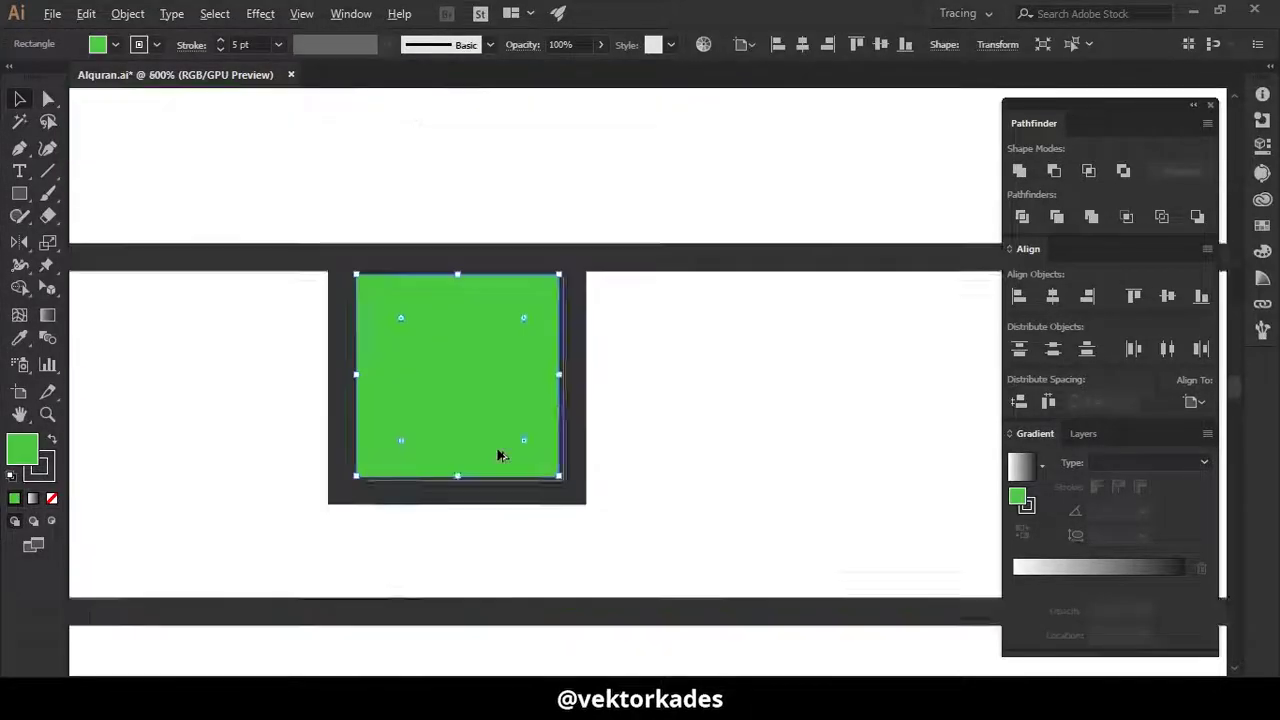
scroll(497, 456, up, 1)
key(p)
click(445, 484)
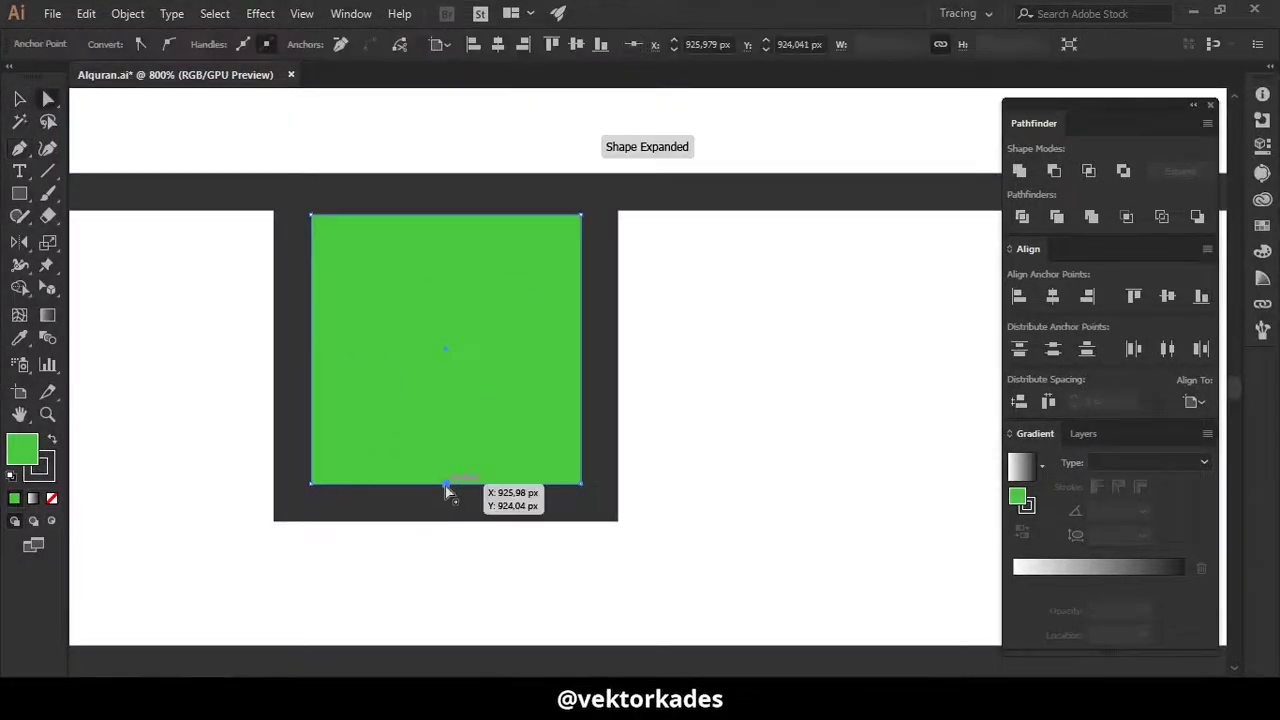
drag(445, 484, 445, 385)
drag(445, 484, 446, 525)
scroll(505, 495, down, 2)
click(645, 605)
scroll(645, 605, down, 6)
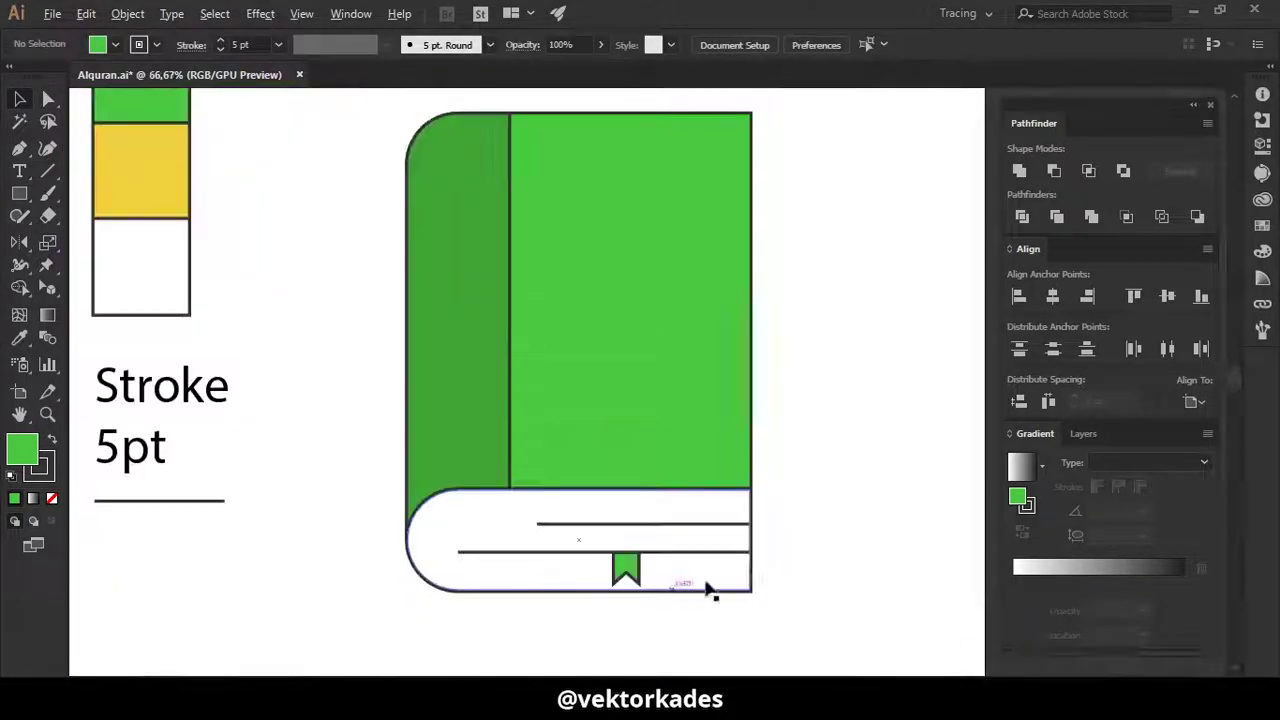
scroll(626, 309, up, 1)
scroll(625, 310, up, 1)
scroll(560, 340, down, 1)
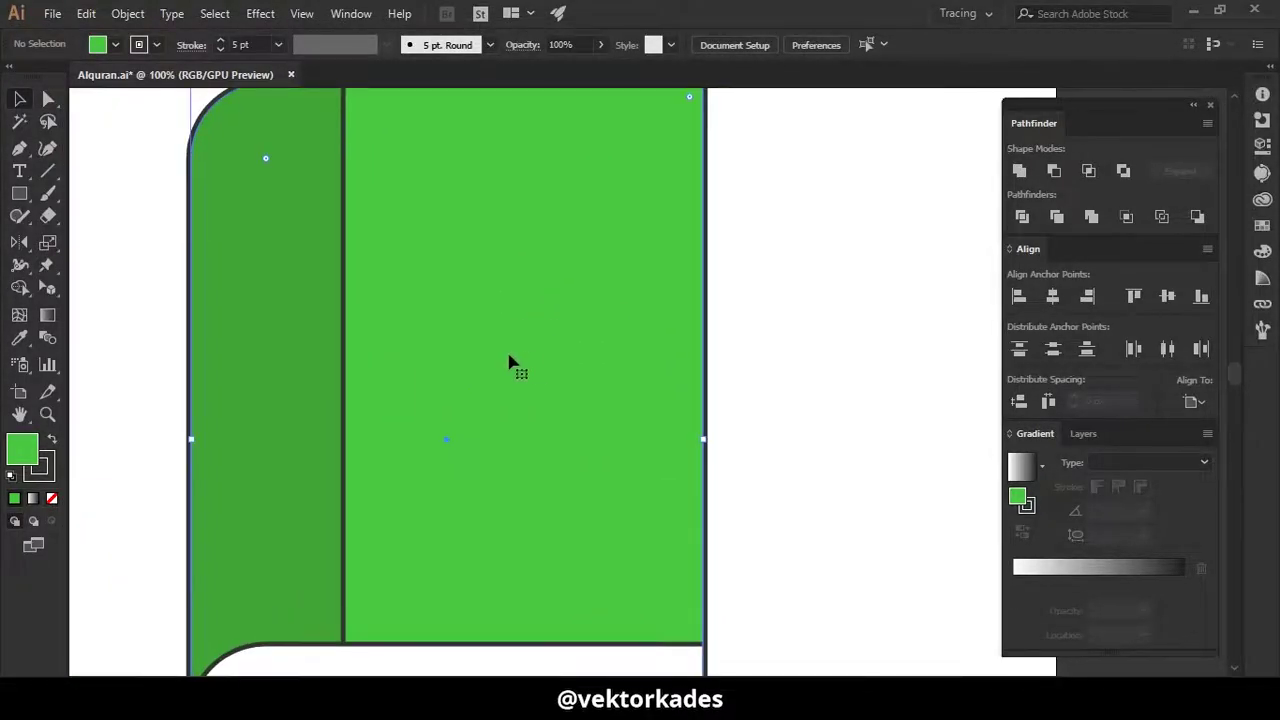
scroll(514, 380, down, 1)
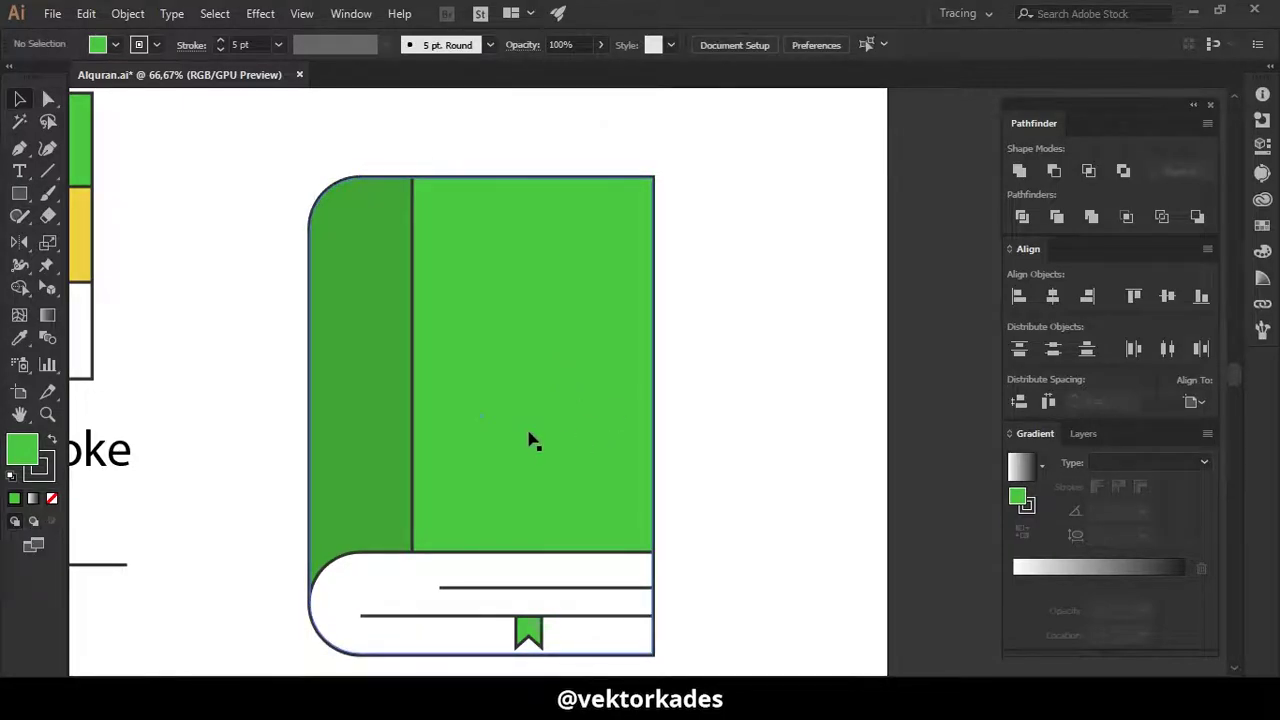
- Draw an inner panel rectangle on the cover and adjust its height and size
key(m)
drag(440, 207, 626, 513)
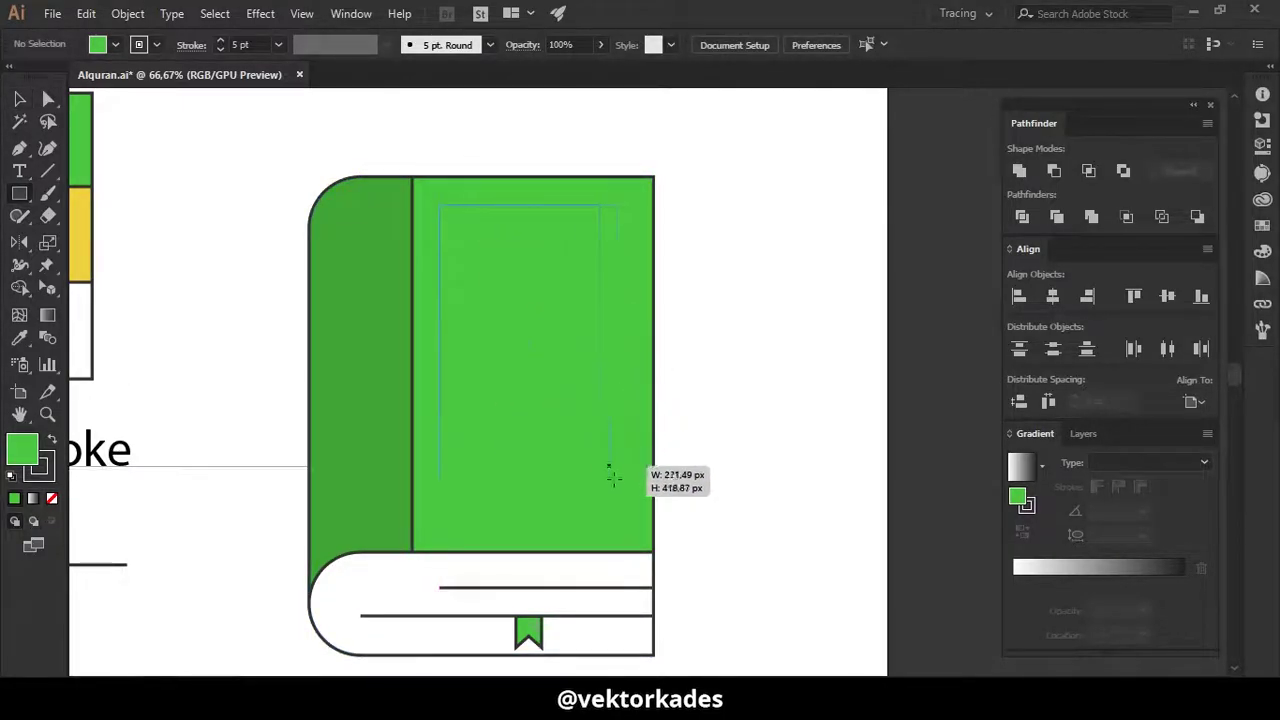
drag(626, 513, 631, 517)
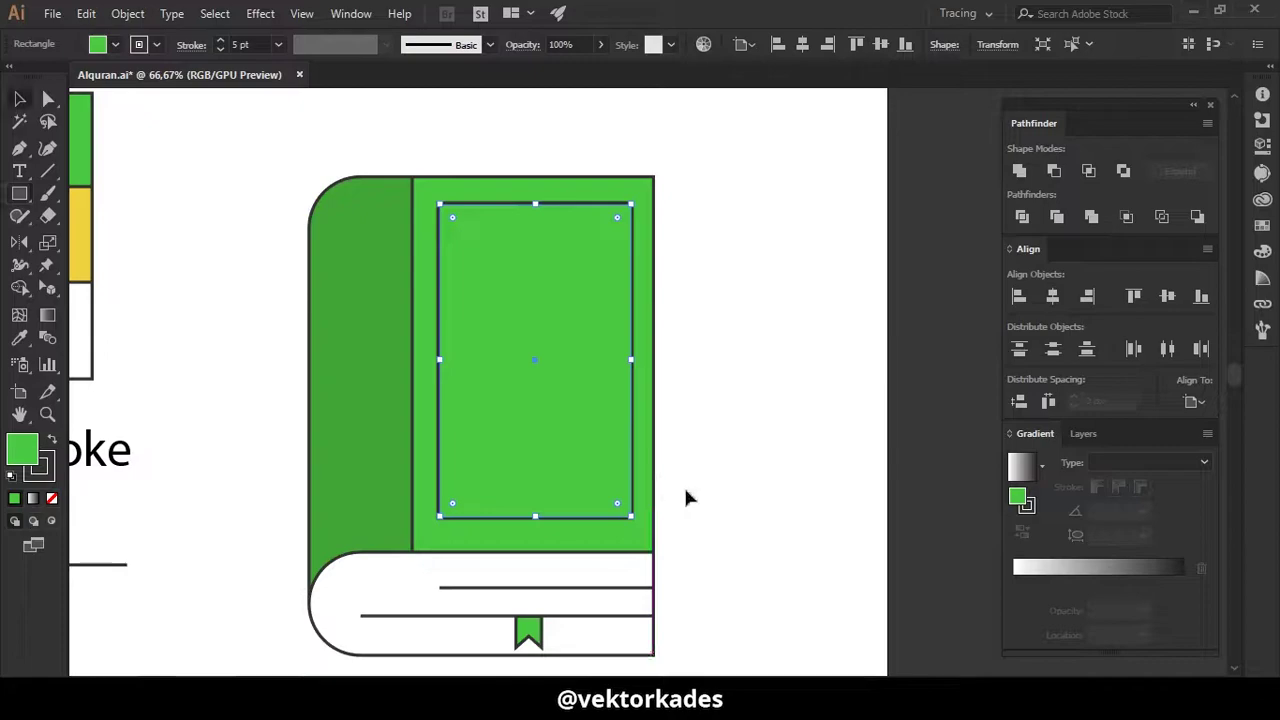
click(721, 540)
click(627, 518)
drag(627, 518, 627, 516)
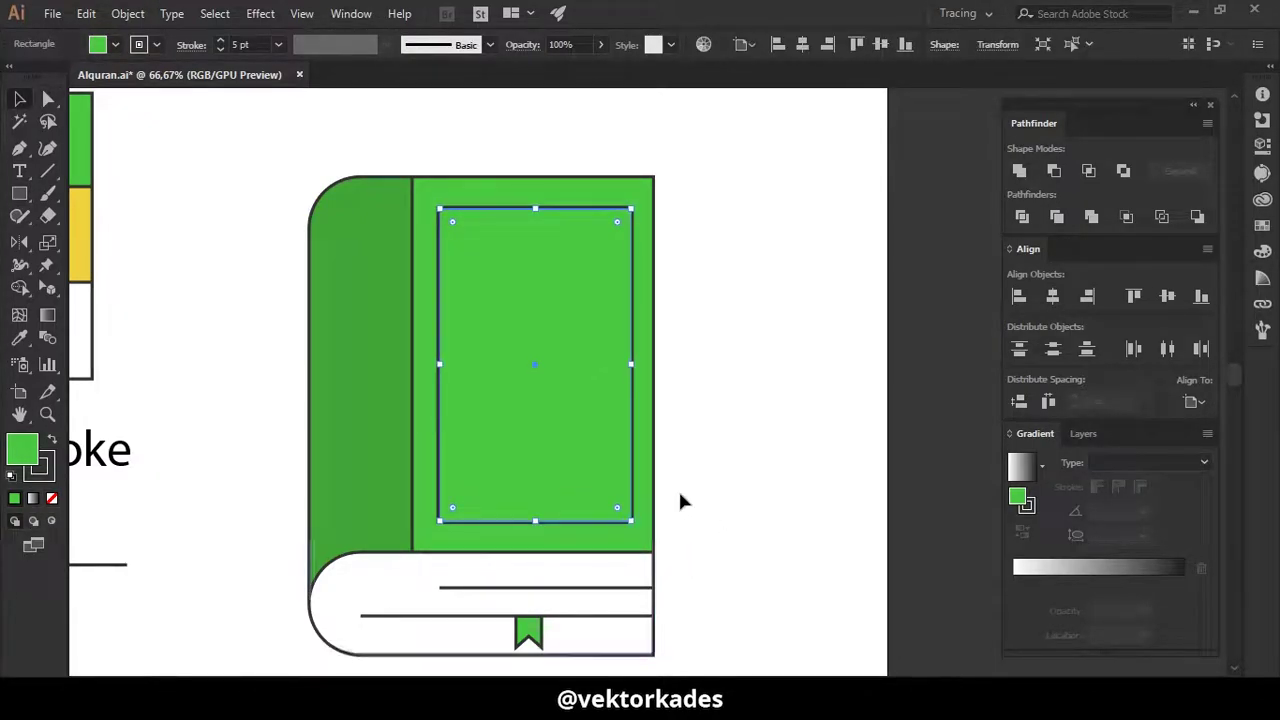
drag(534, 207, 534, 195)
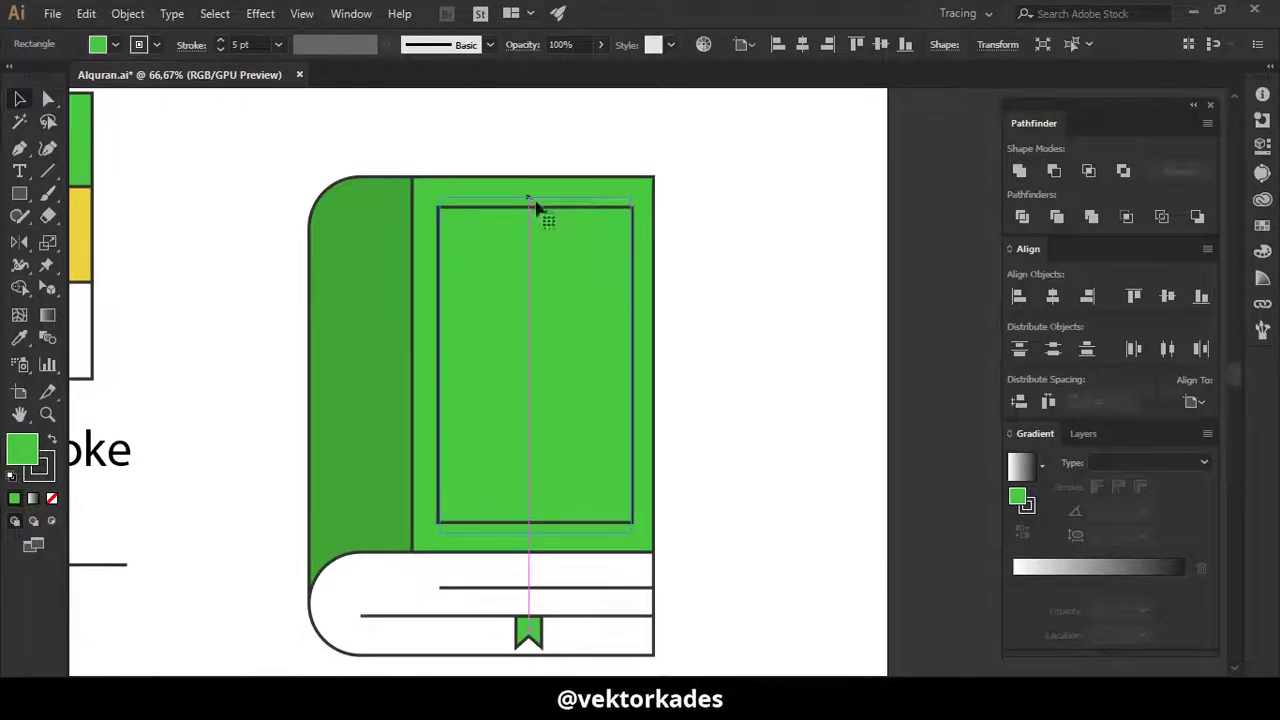
click(812, 310)
click(631, 533)
drag(632, 534, 625, 511)
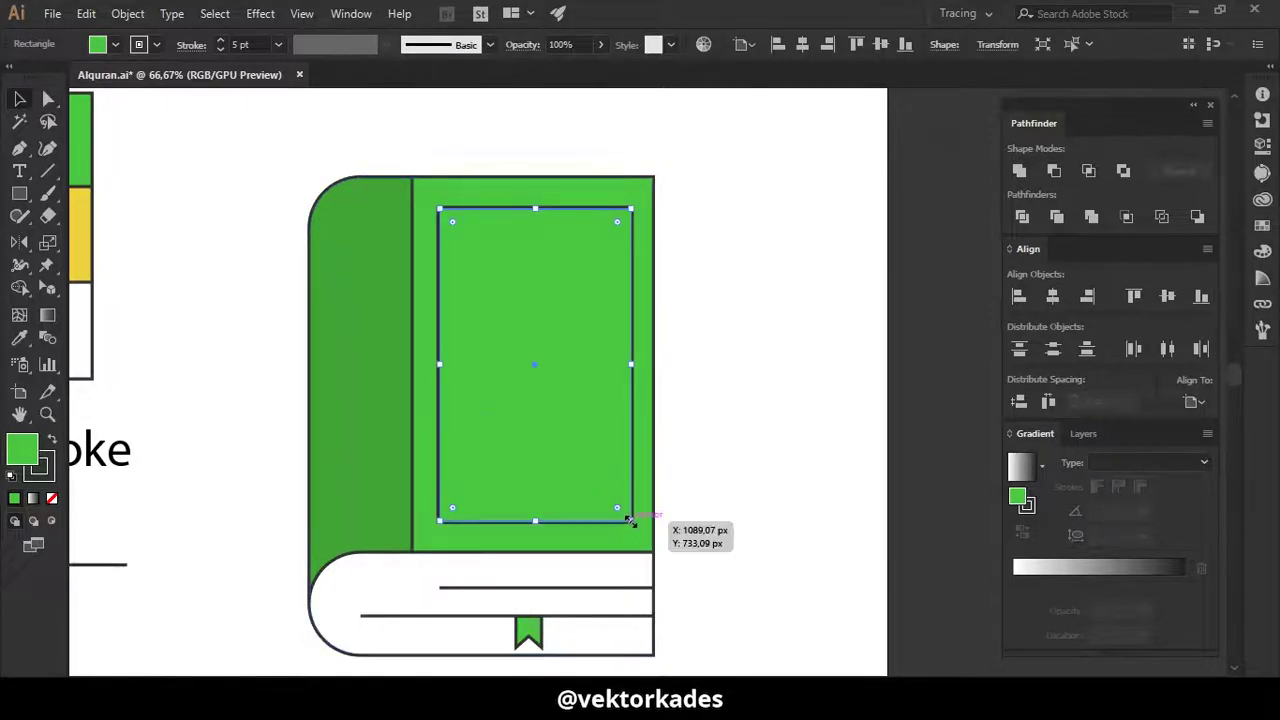
drag(536, 511, 537, 521)
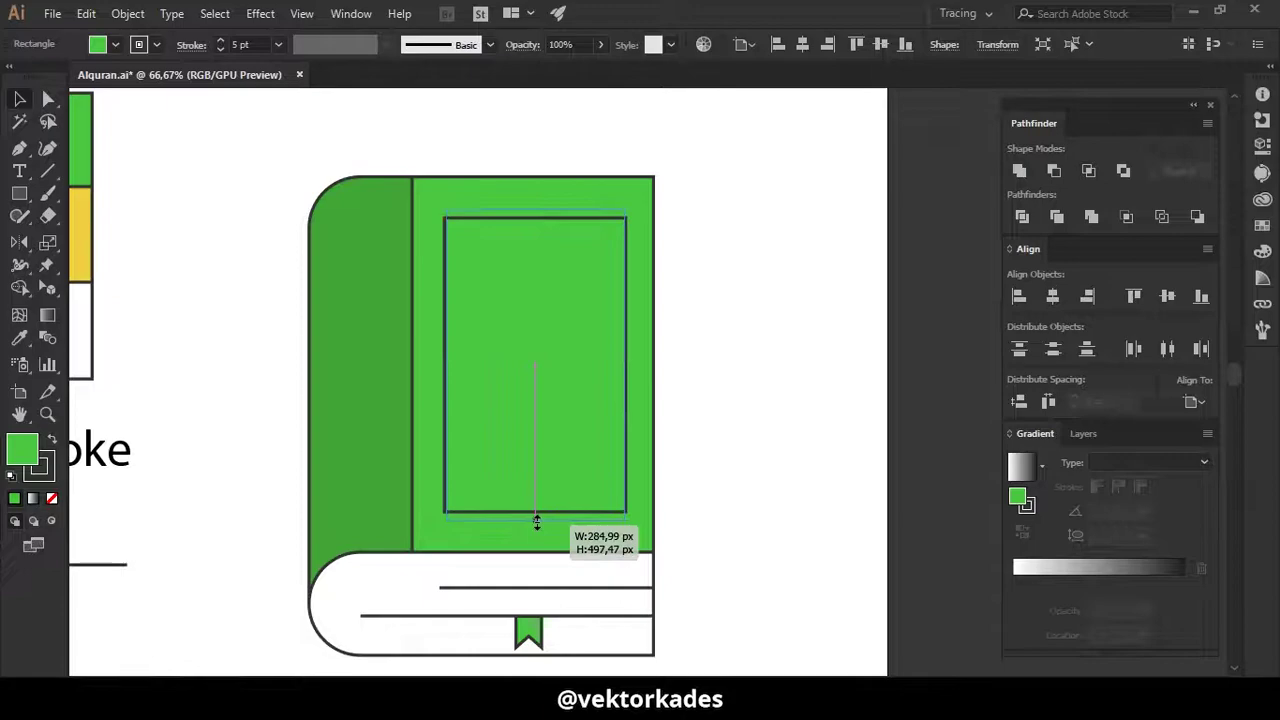
click(857, 451)
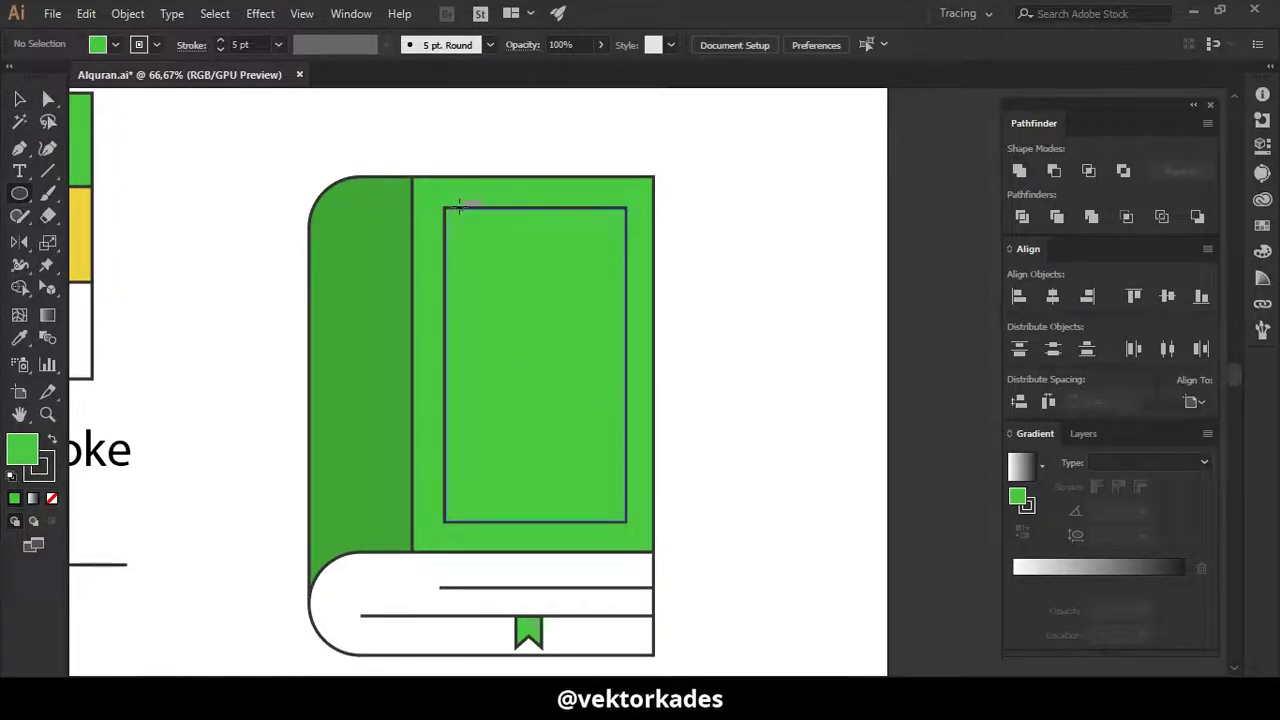
- Place circles on the four corners, unite them, and Minus Front them from the rectangle
mouse_move(445, 207)
mouse_down()
mouse_move(482, 244)
mouse_move(644, 244)
mouse_move(635, 537)
mouse_up()
key(v)
shift+click(455, 240)
drag(630, 224, 654, 154)
key(ctrl+z)
click(1018, 172)
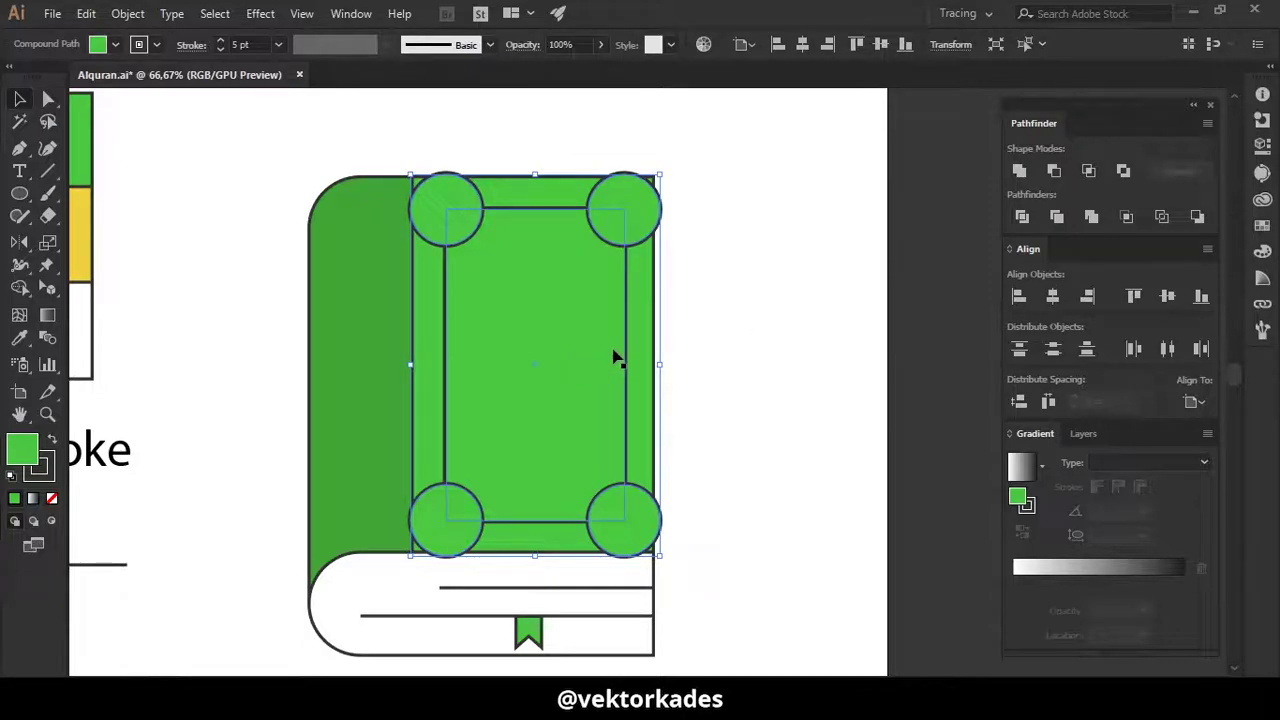
click(1054, 171)
click(757, 410)
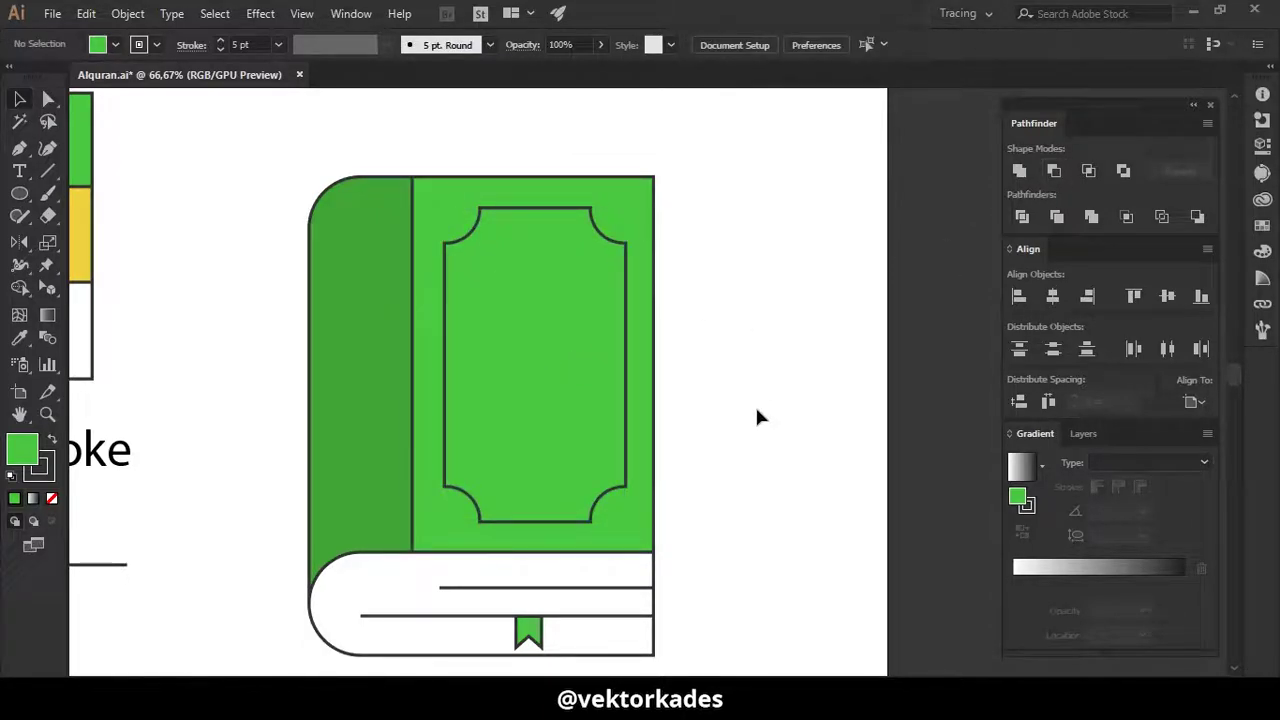
drag(550, 422, 584, 432)
- Draw a hexagon at the centre of the cover frame, deleting a stray square first
key(m)
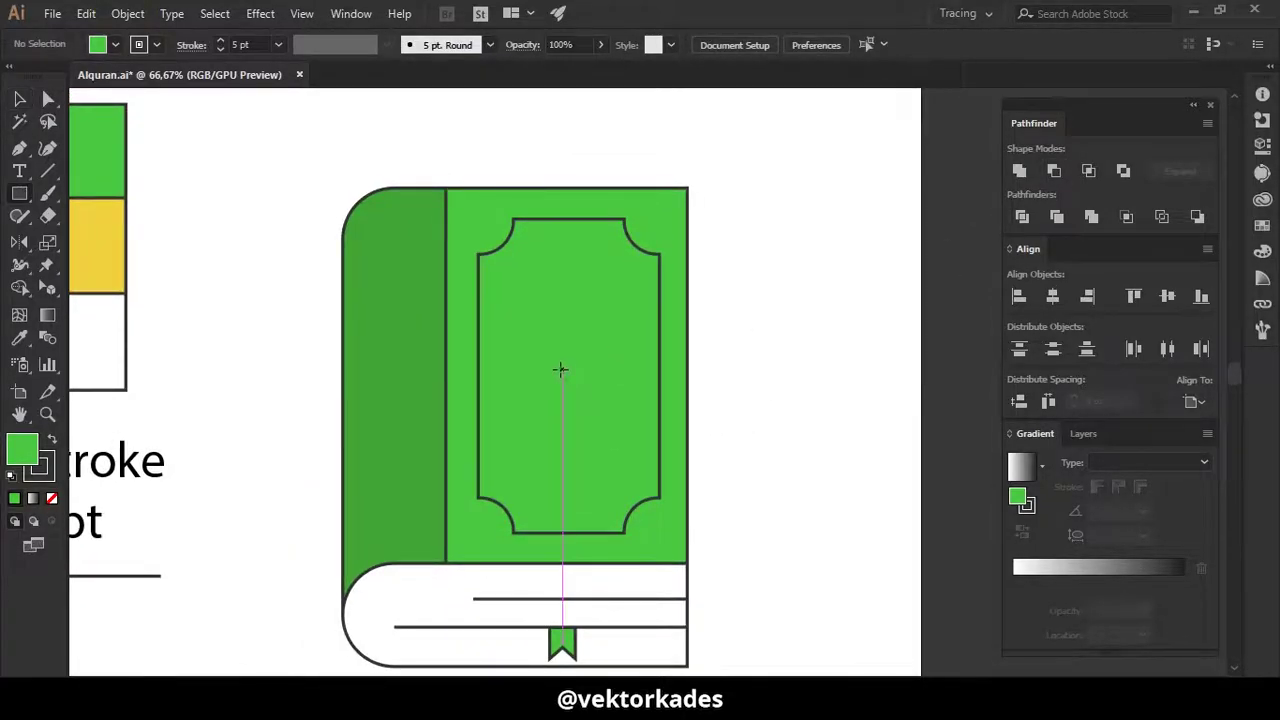
drag(568, 378, 618, 428)
key(v)
key(Delete)
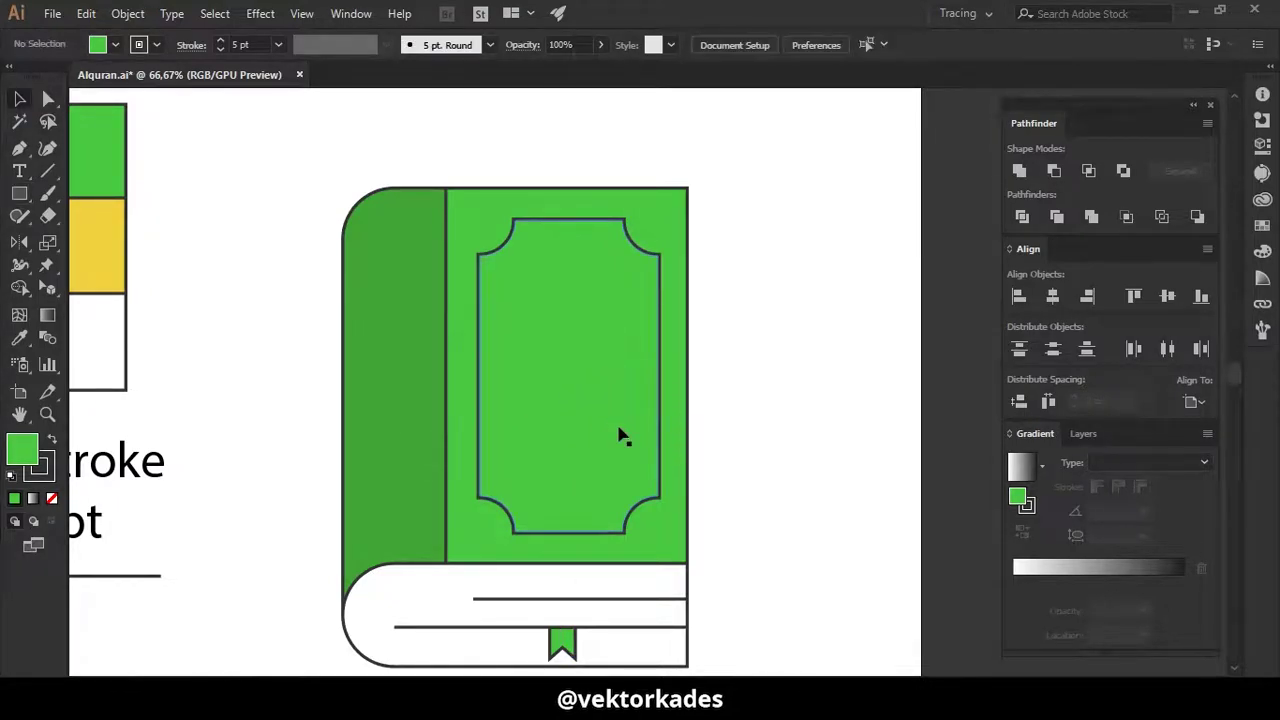
drag(20, 200, 110, 261)
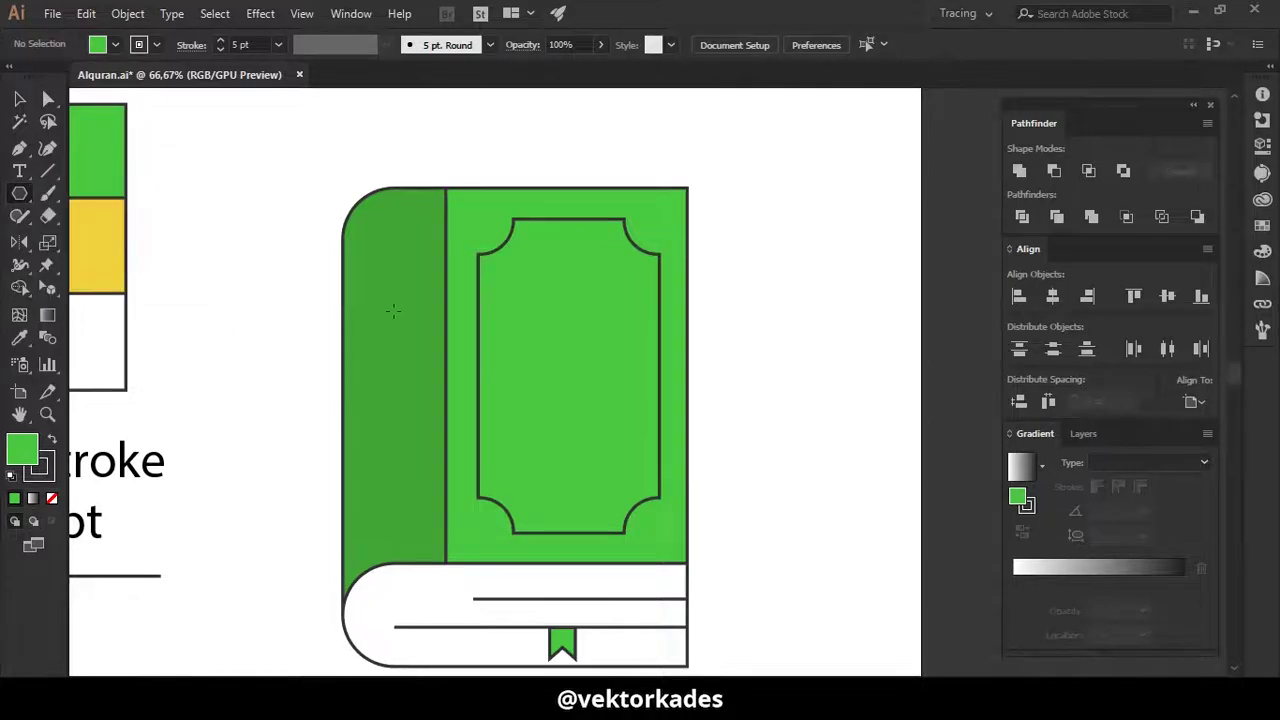
drag(569, 374, 612, 426)
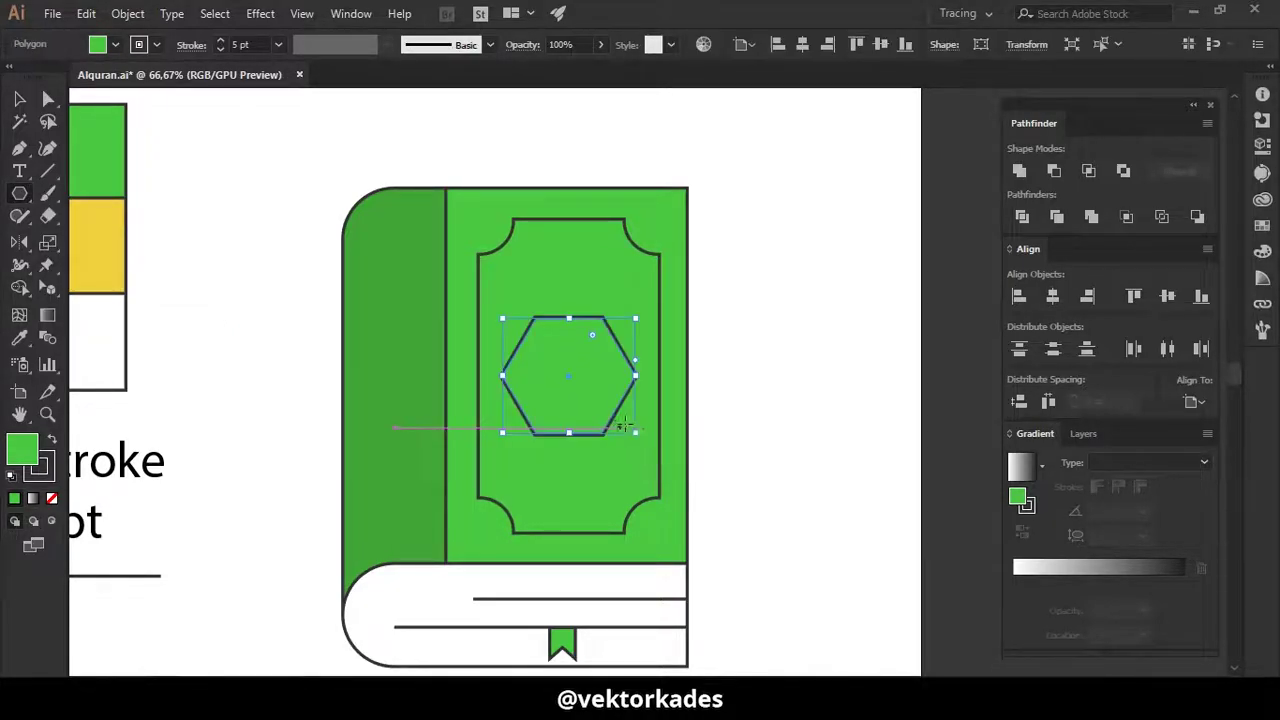
key(v)
click(770, 408)
- Zoom out and check the hexagon and book spine placement
key(ctrl+minus)
click(688, 422)
click(786, 429)
click(694, 430)
click(780, 434)
drag(804, 436, 787, 424)
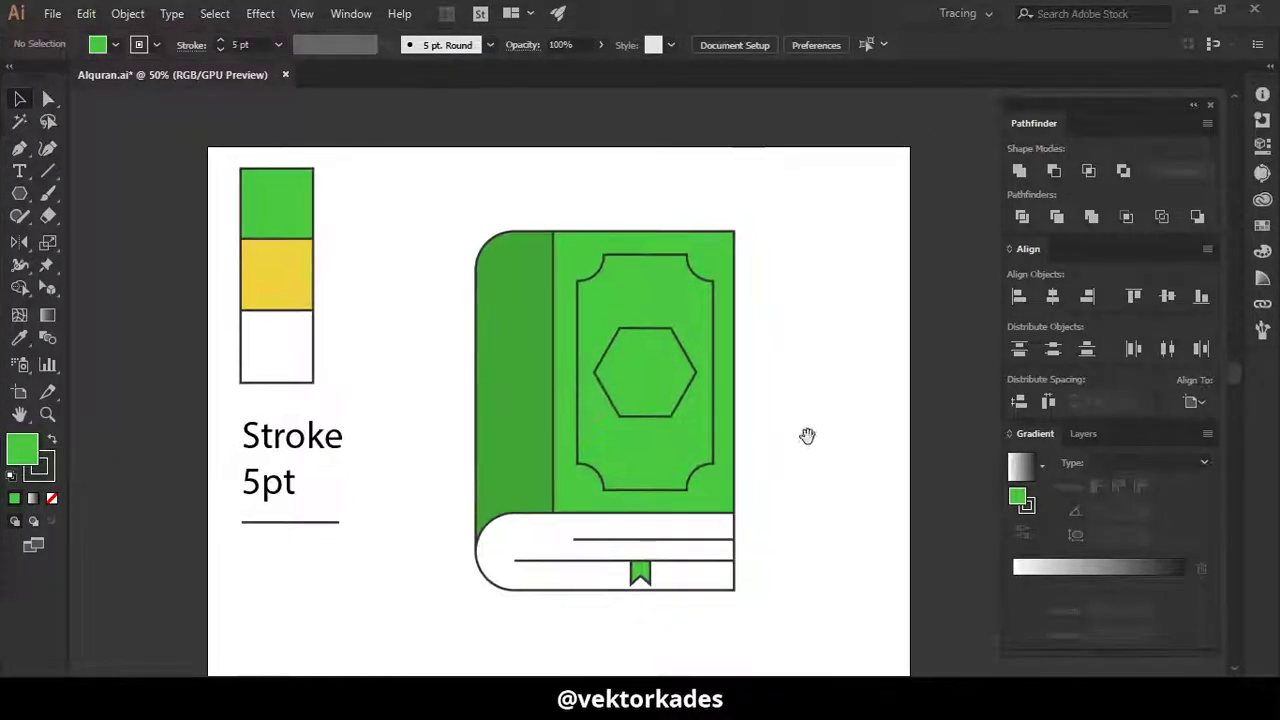
click(548, 434)
click(815, 375)
- Draw a vertical line down the inside of the book spine
key(p)
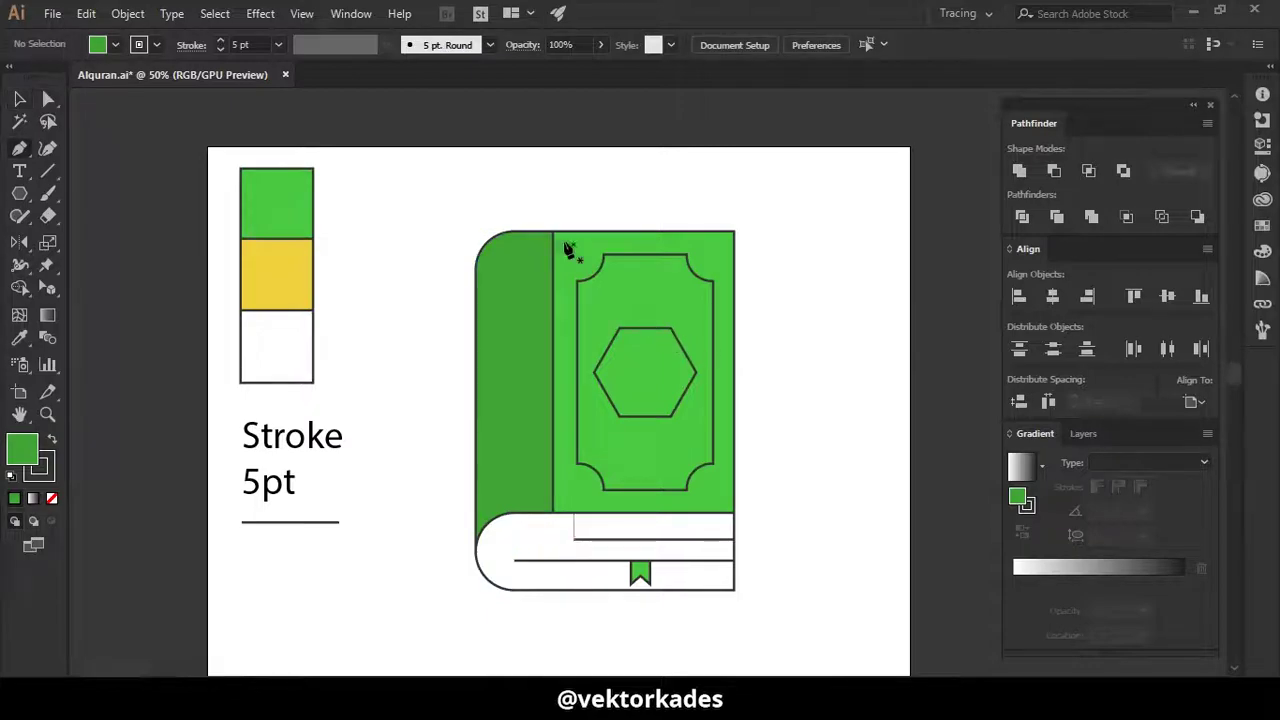
click(513, 235)
click(514, 471)
key(v)
click(801, 489)
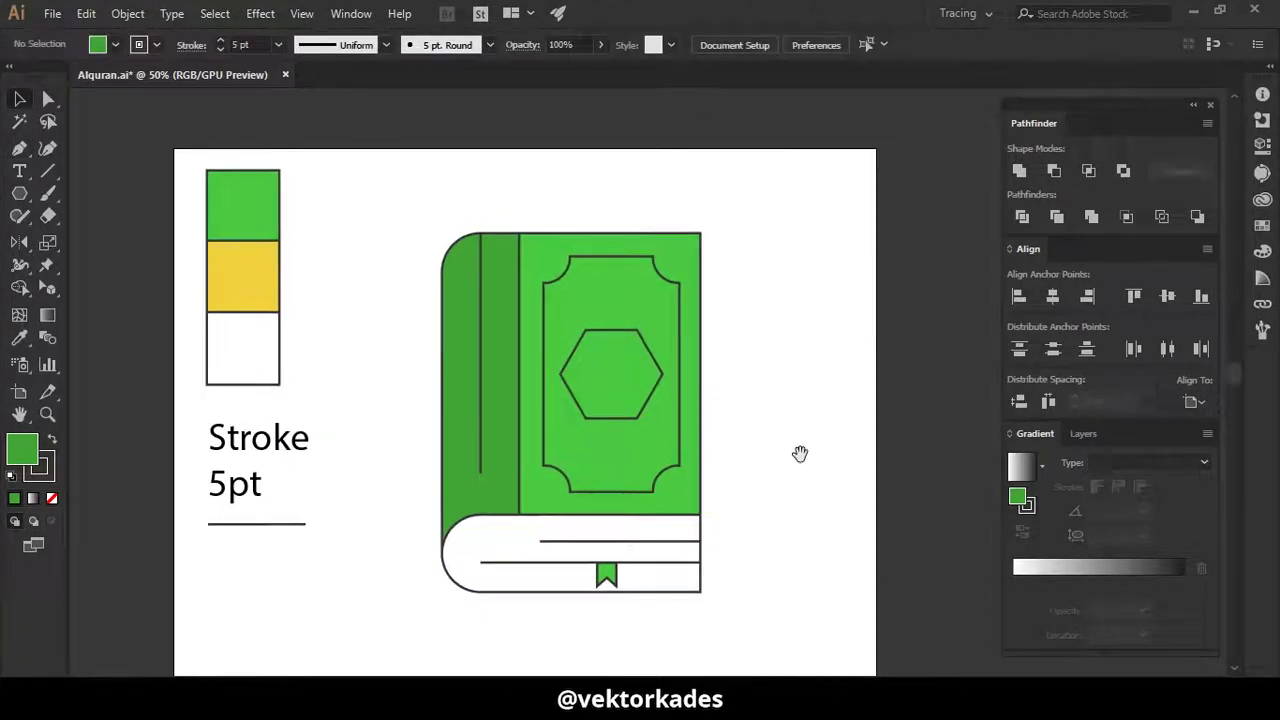
scroll(797, 455, up, 1)
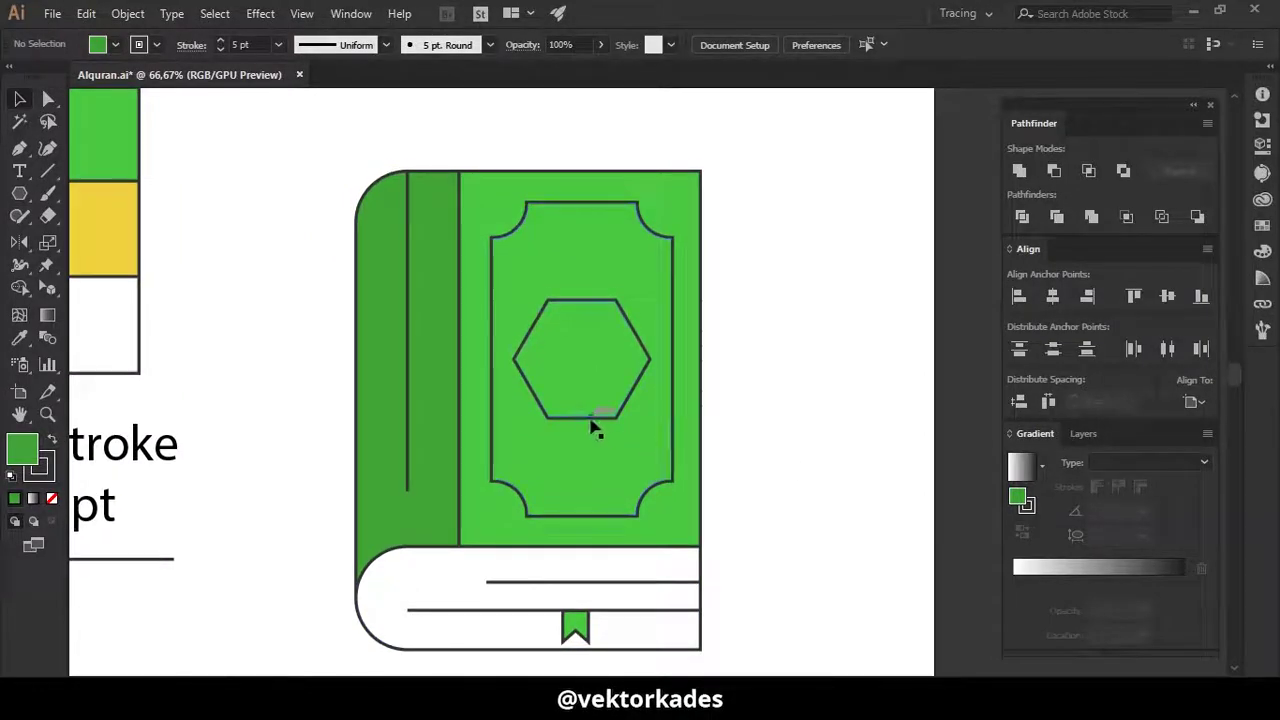
- Make a crescent beside the book by subtracting an offset circle copy with Minus Front
click(591, 420)
click(200, 297)
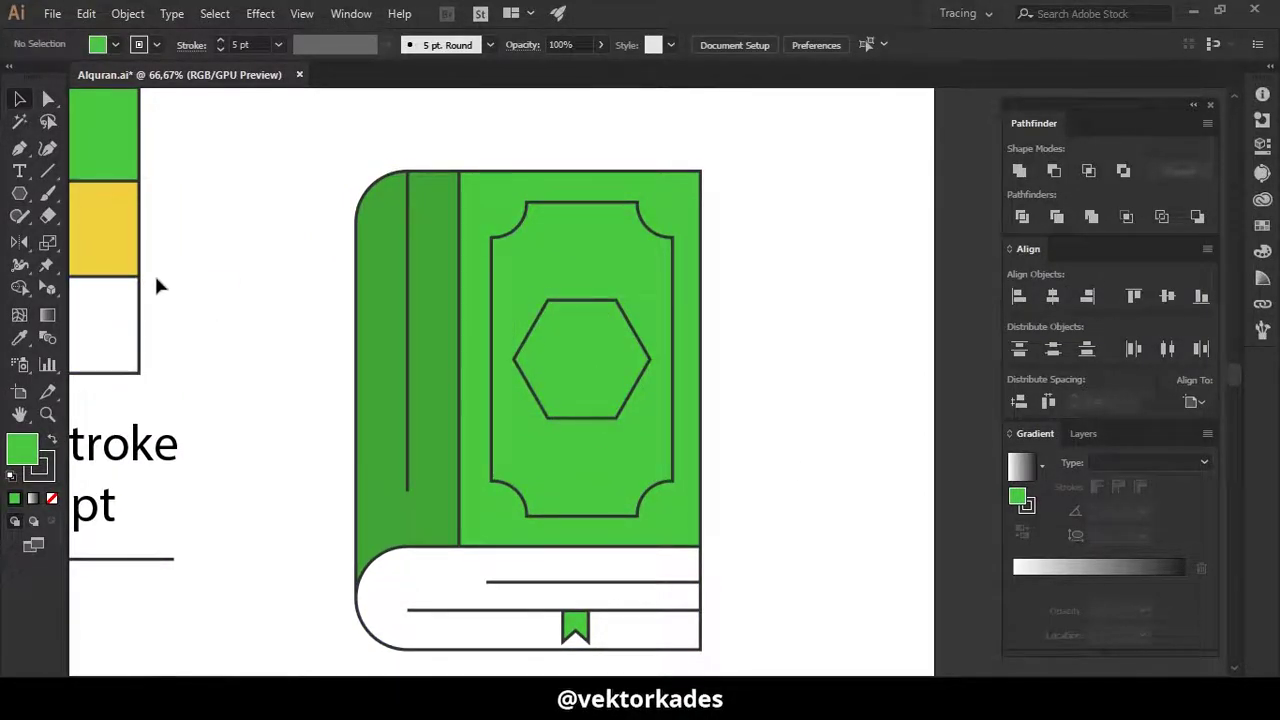
drag(24, 198, 90, 238)
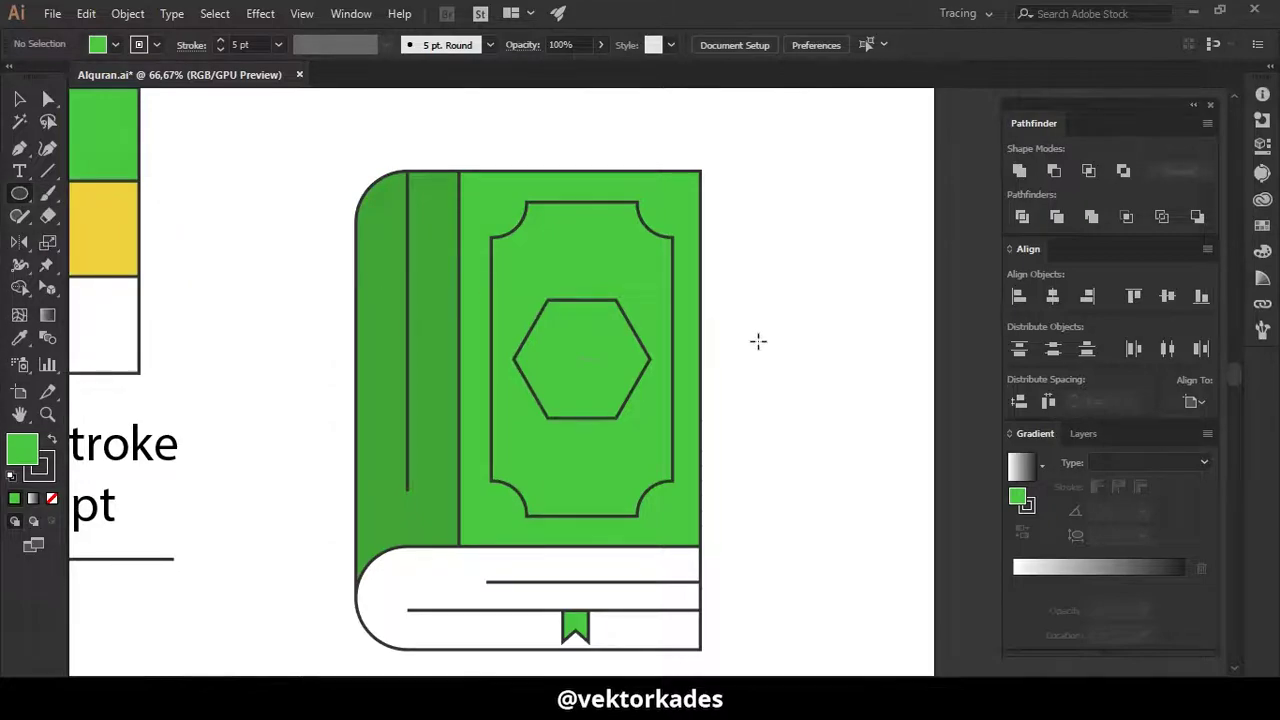
mouse_move(805, 381)
mouse_down()
mouse_move(876, 452)
mouse_move(866, 362)
mouse_move(829, 374)
mouse_up()
key(v)
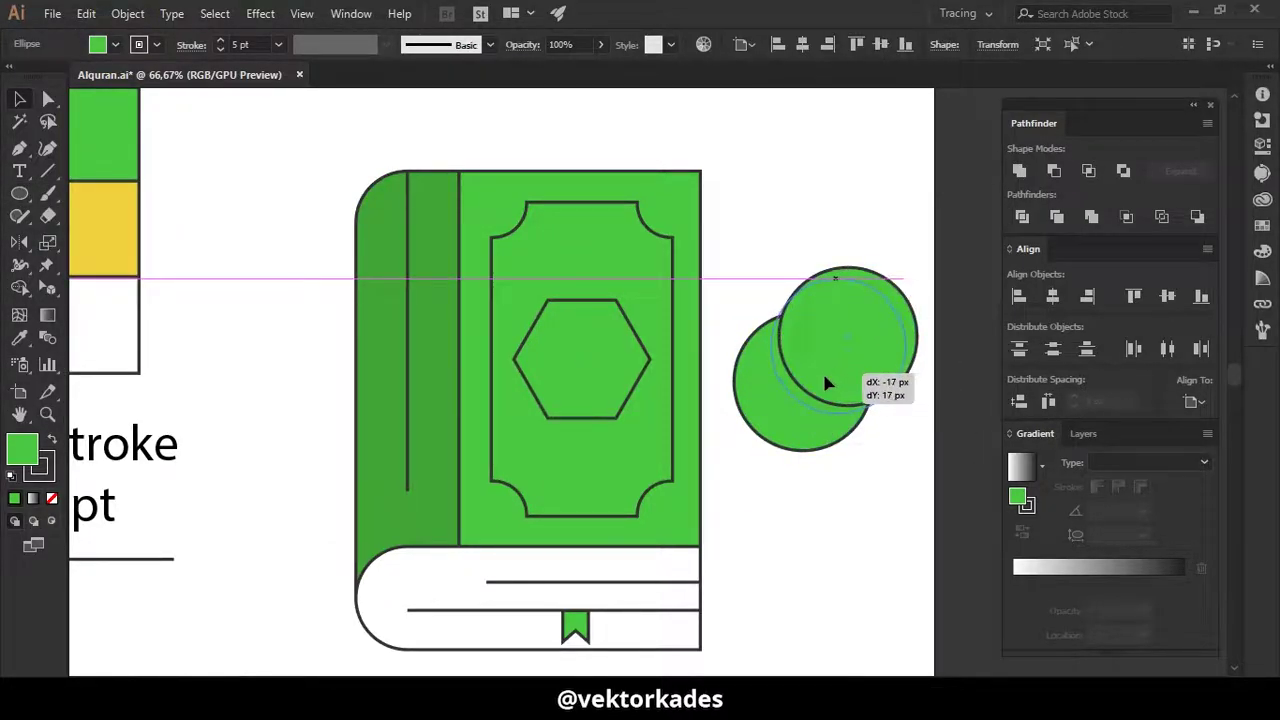
shift+click(803, 445)
click(1054, 170)
click(880, 480)
click(808, 434)
key(ctrl+shift+a)
- Draw a five-pointed star beside the crescent and round off its points
drag(19, 193, 90, 272)
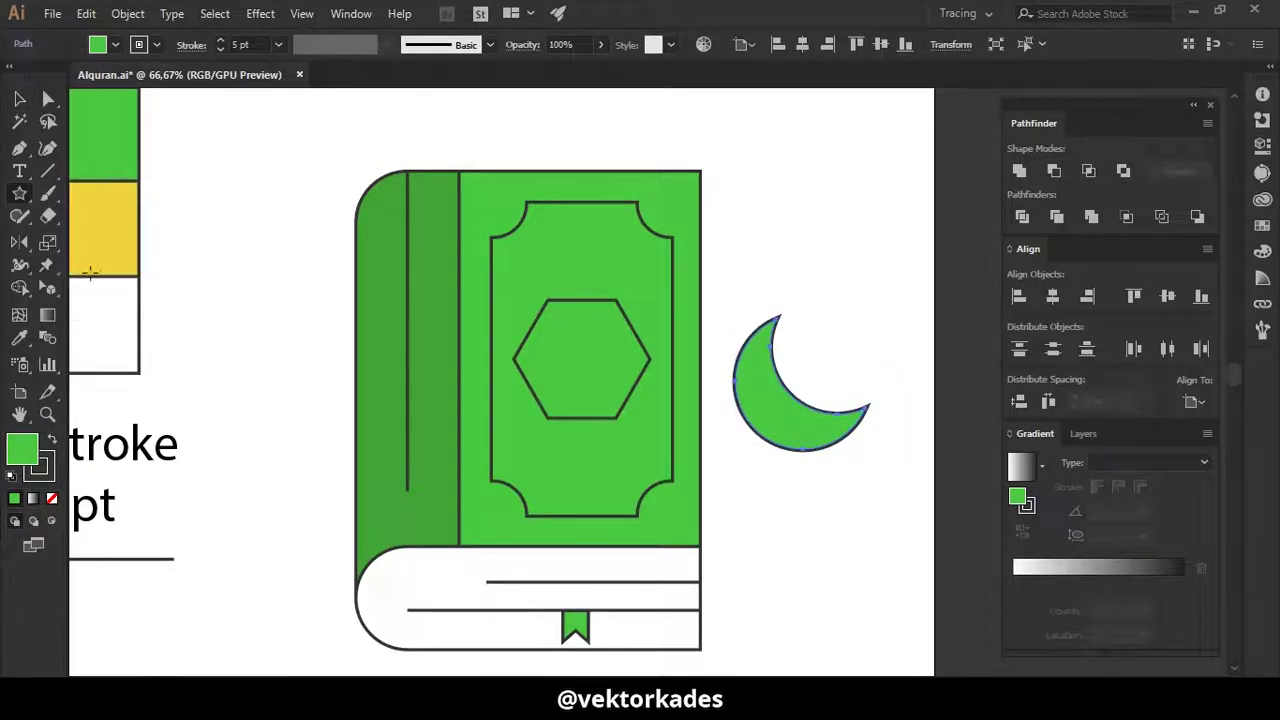
drag(17, 199, 84, 279)
drag(17, 199, 86, 280)
scroll(843, 366, up, 2)
mouse_move(843, 366)
mouse_down()
mouse_move(757, 373)
mouse_move(805, 405)
mouse_up()
key(v)
drag(749, 366, 744, 336)
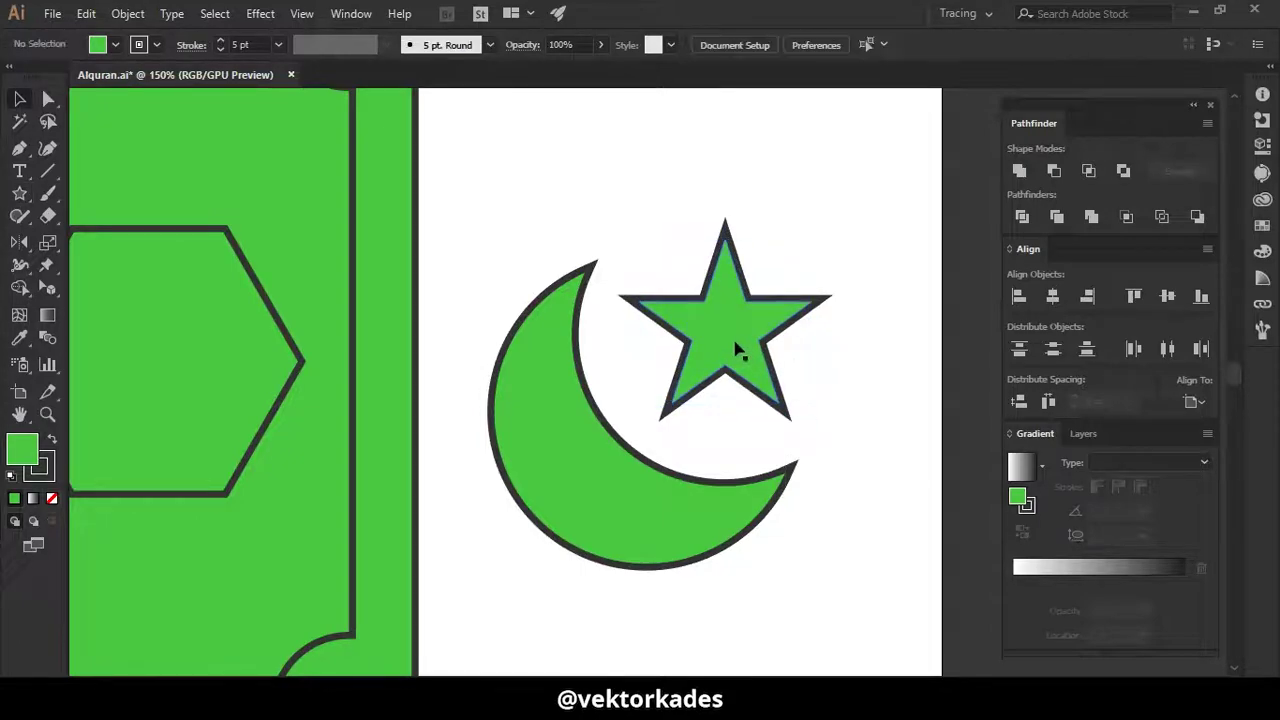
key(a)
drag(727, 258, 829, 437)
click(834, 334)
scroll(834, 334, down, 1)
scroll(817, 353, down, 1)
- Group the crescent and star, colour them yellow from the swatch, and move them toward the cover
key(ctrl+g)
key(o)
drag(243, 391, 429, 421)
key(i)
click(206, 263)
key(v)
drag(936, 465, 716, 432)
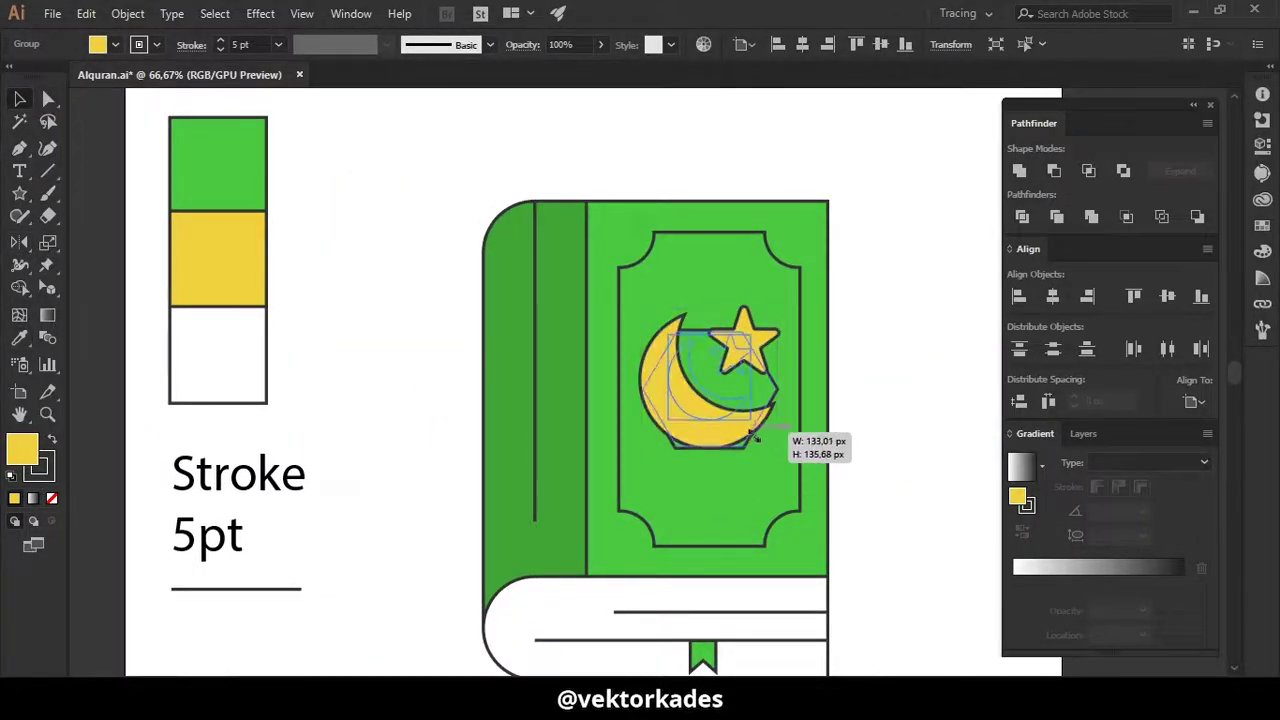
- Centre the crescent and star on the hexagon and scale them down to fit
scroll(756, 424, up, 2)
shift+click(740, 474)
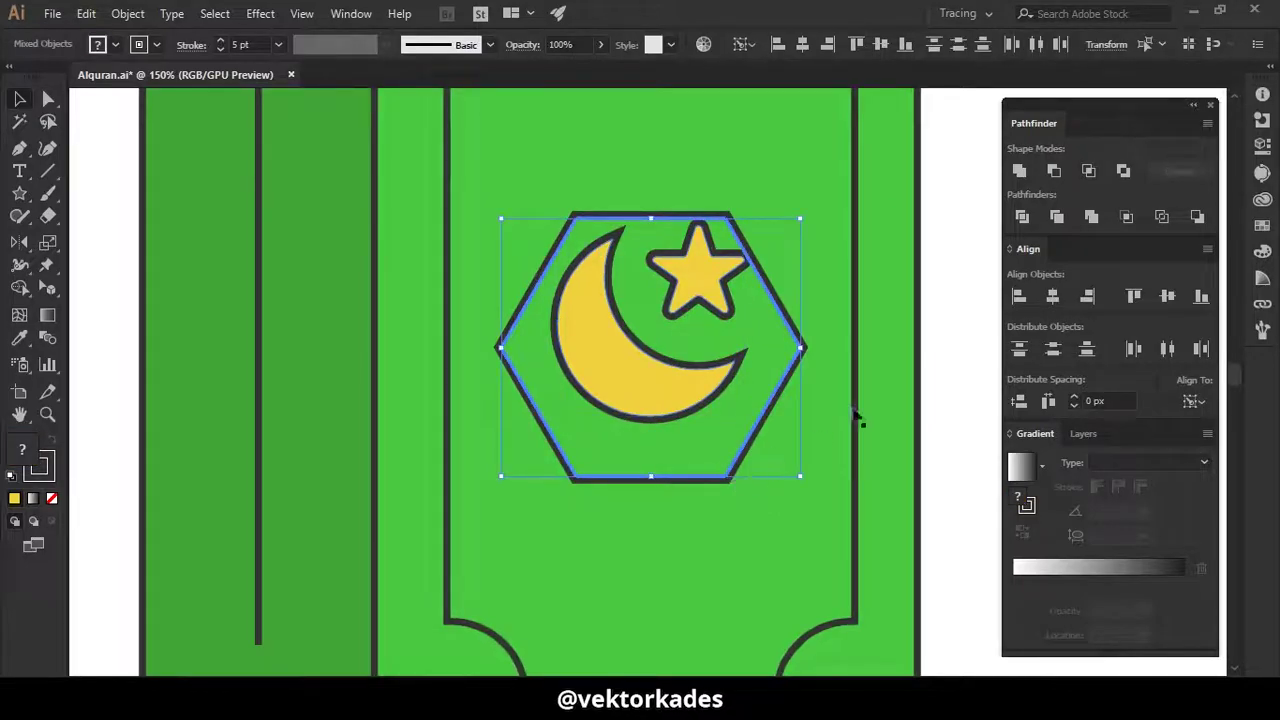
click(1162, 305)
scroll(882, 366, right, 3)
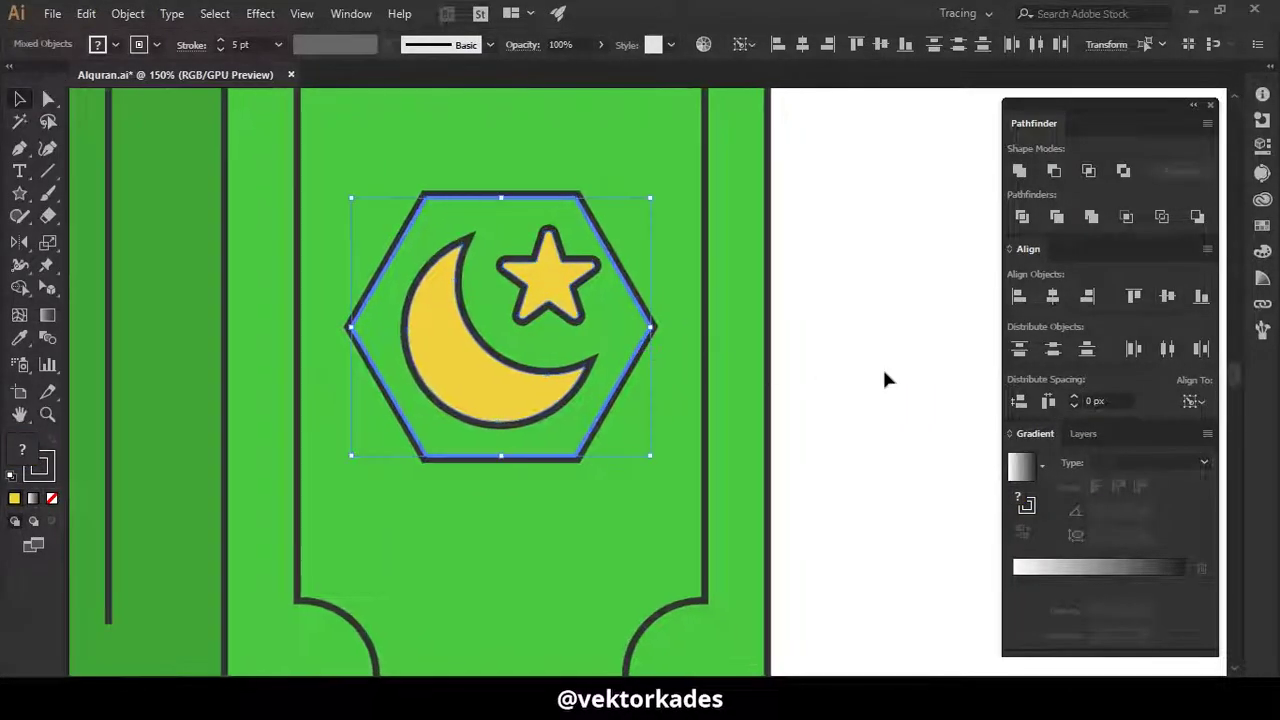
click(882, 366)
click(529, 377)
drag(598, 425, 575, 412)
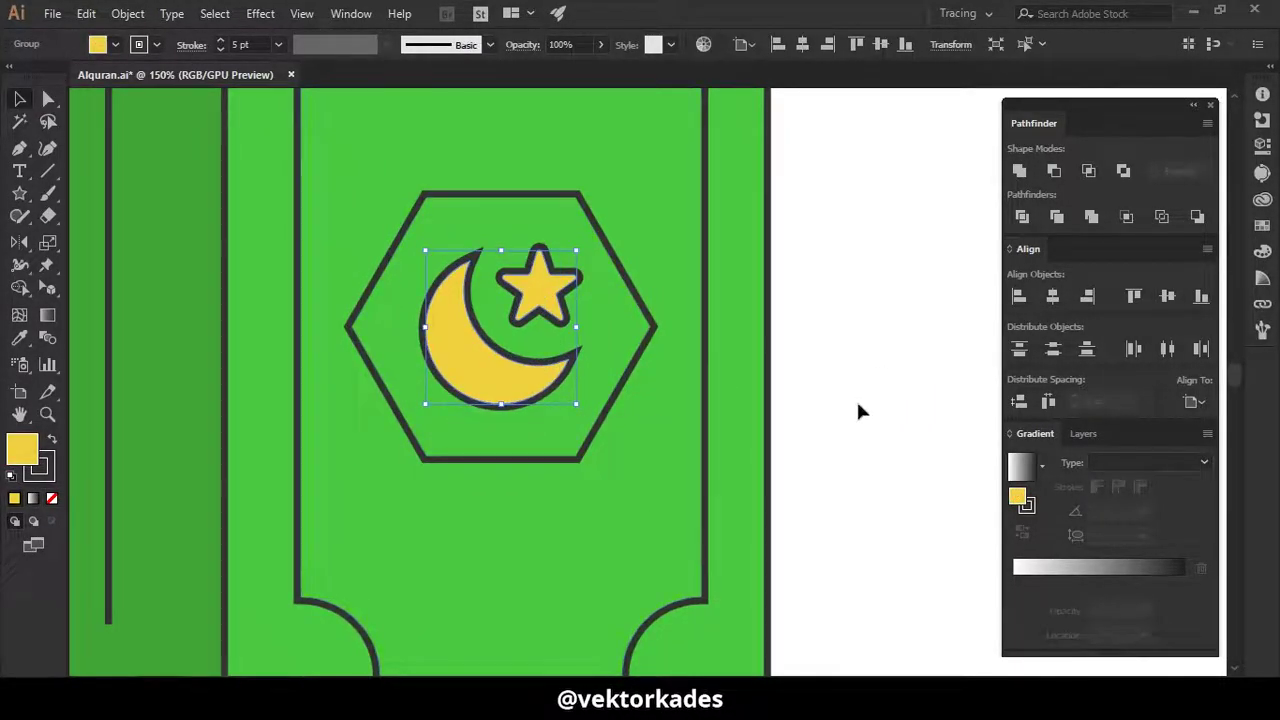
click(856, 398)
scroll(803, 402, down, 3)
- Give the crescent and star outlines Round Join with the stroke aligned to centre
click(700, 395)
scroll(762, 426, up, 1)
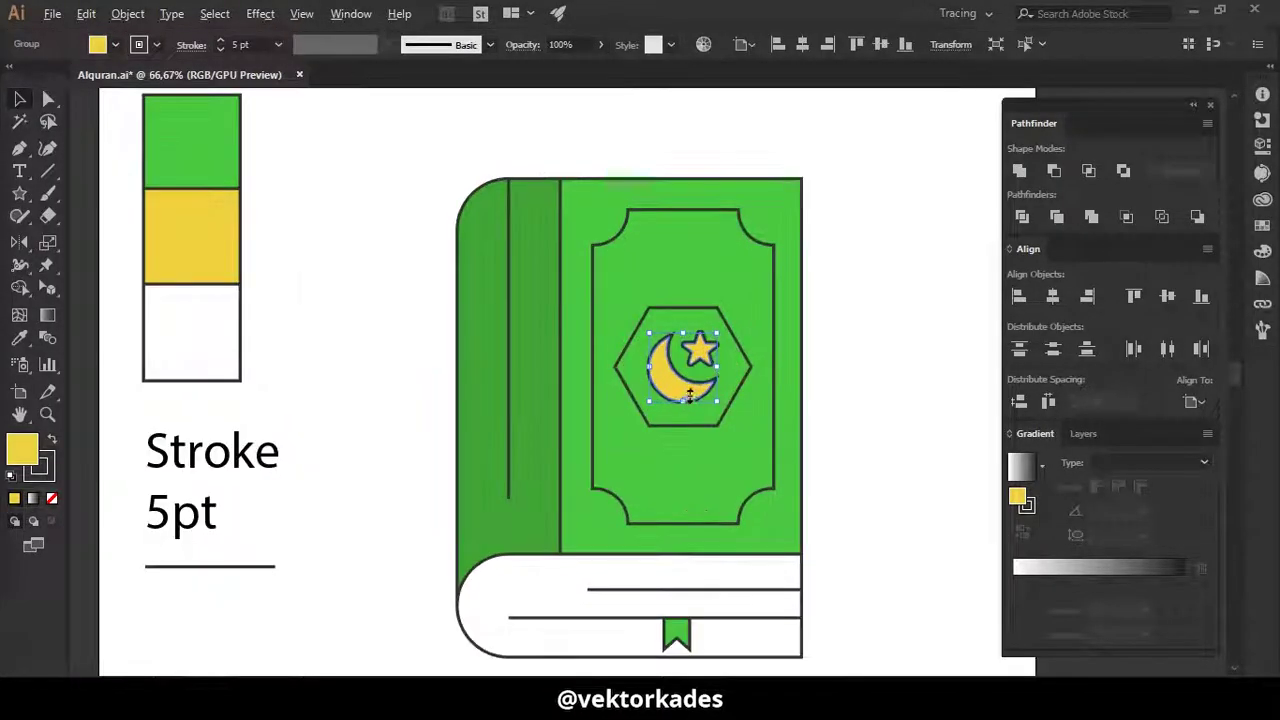
click(189, 46)
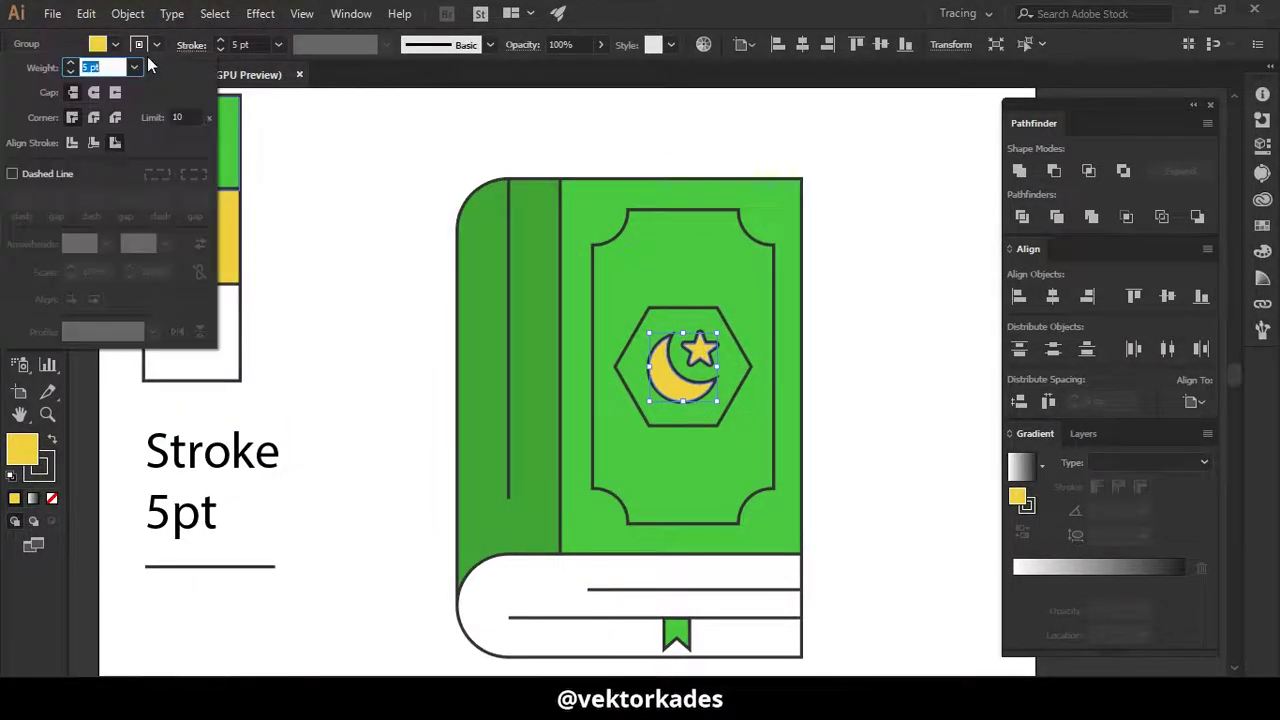
click(94, 117)
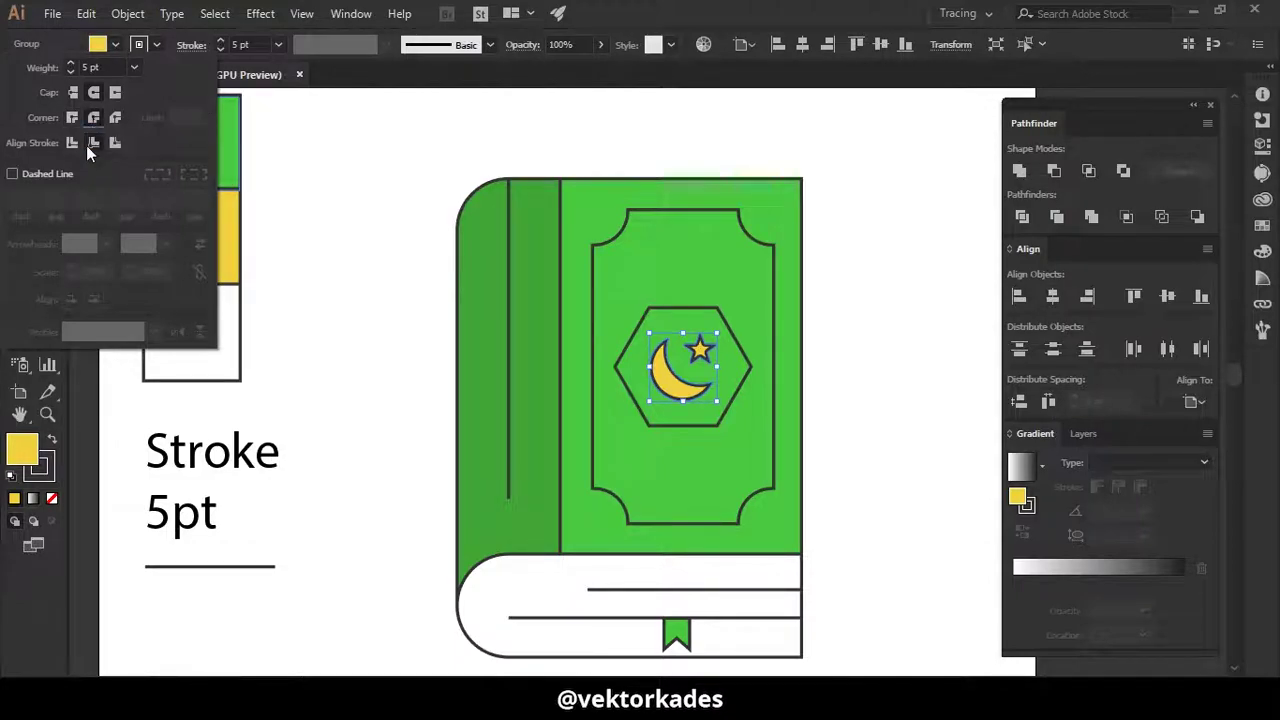
click(74, 143)
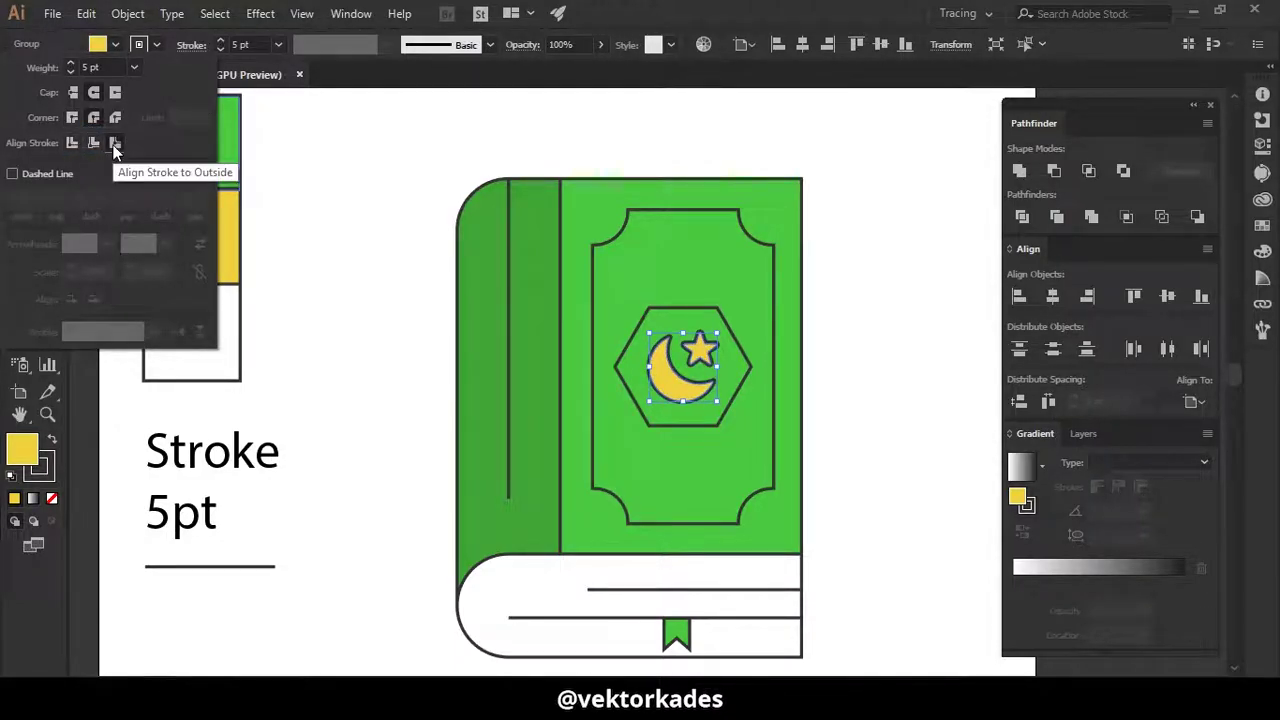
click(405, 200)
scroll(375, 259, down, 1)
drag(405, 184, 786, 557)
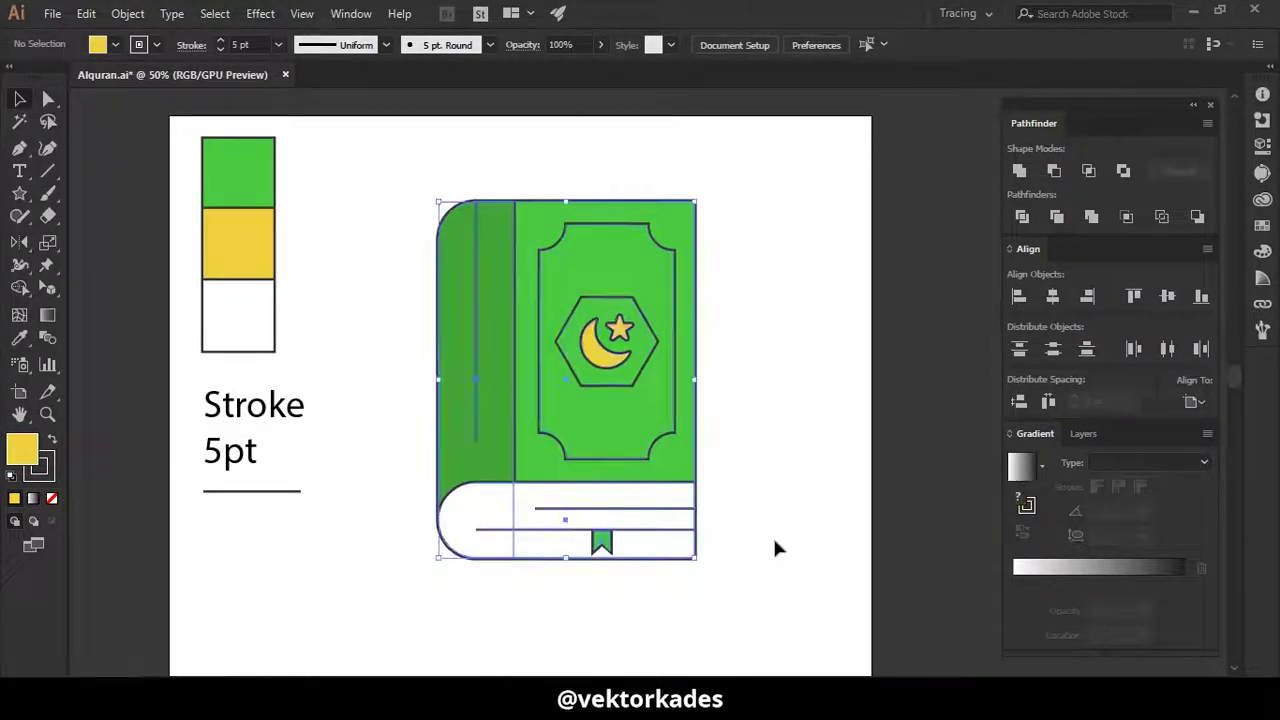
click(191, 44)
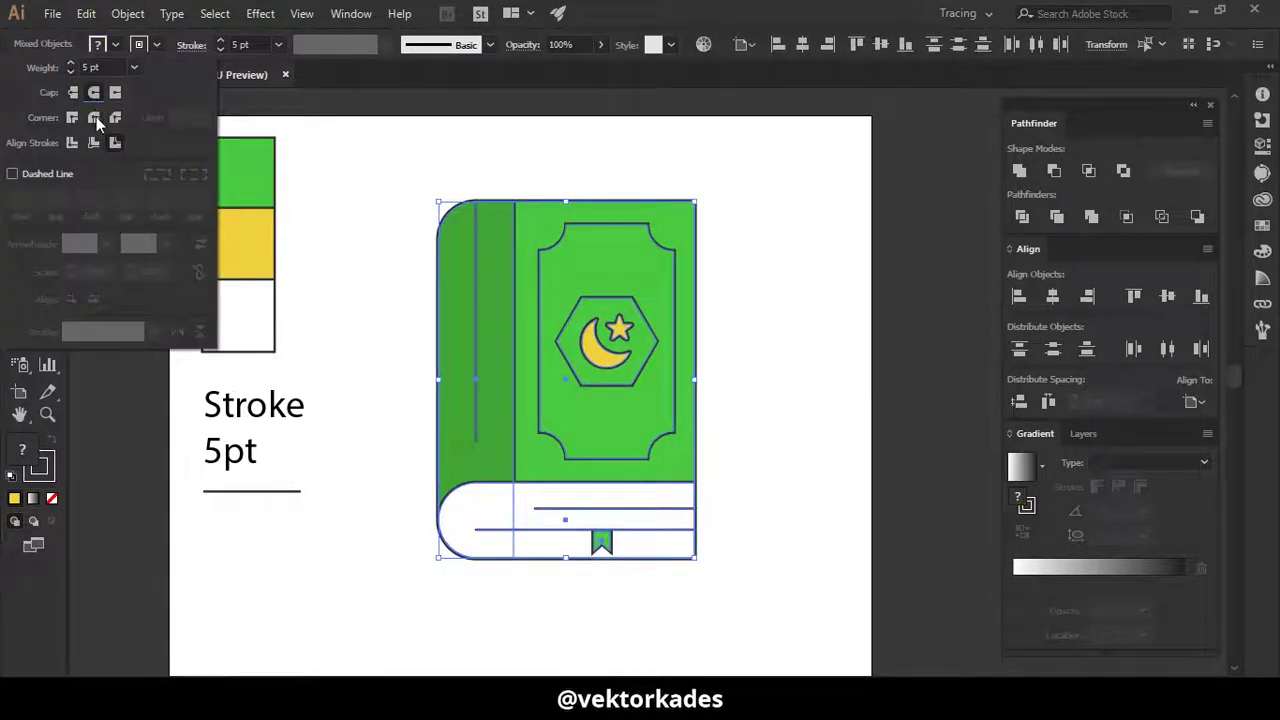
click(315, 265)
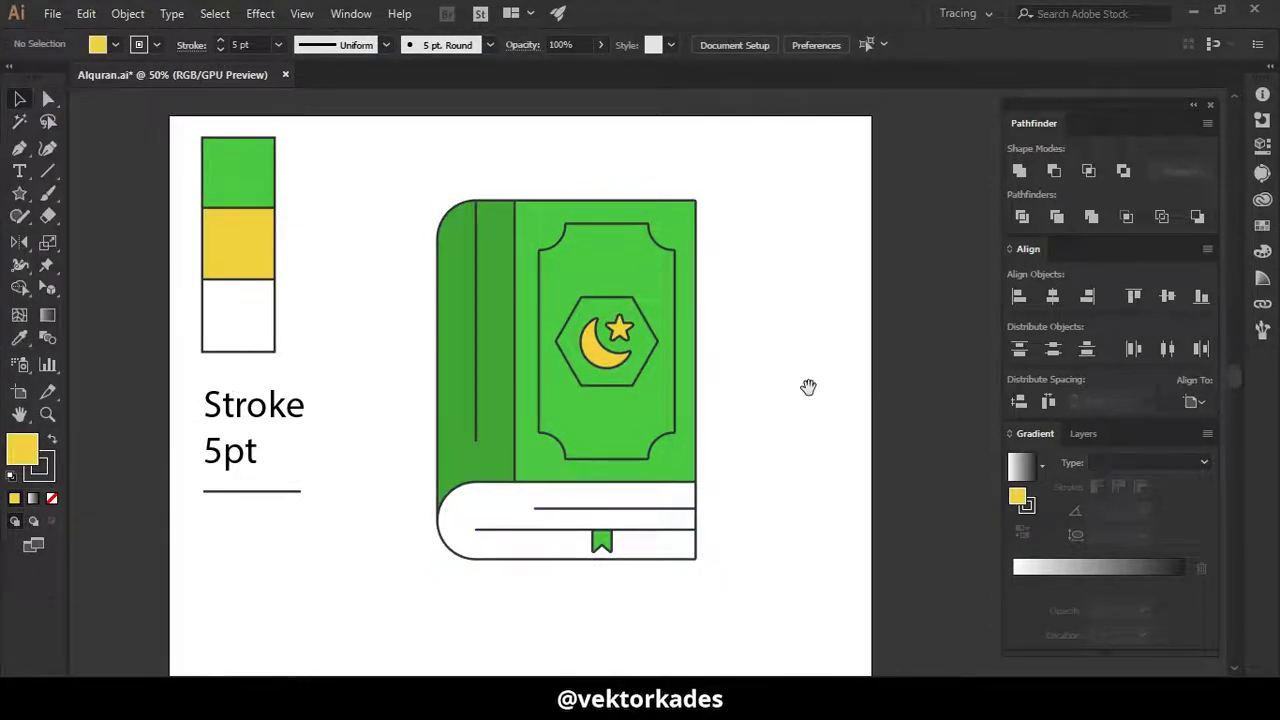
scroll(760, 392, down, 1)
scroll(725, 405, up, 2)
scroll(735, 410, down, 1)
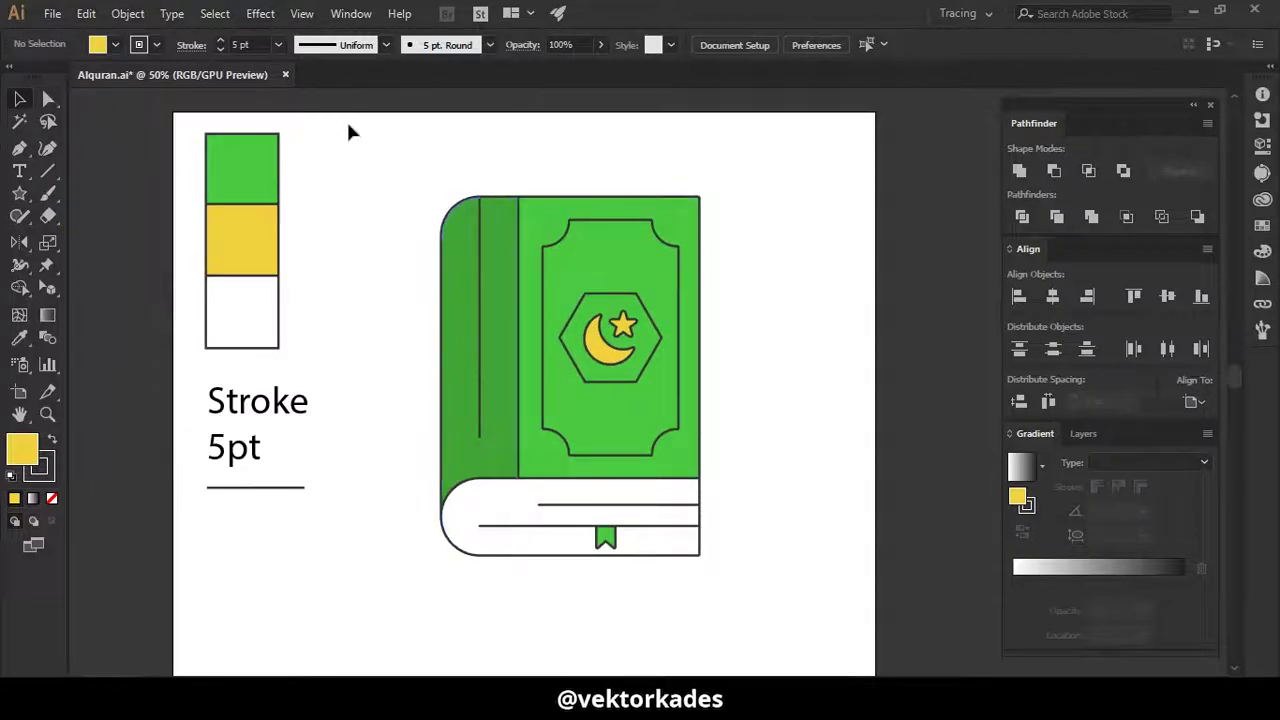